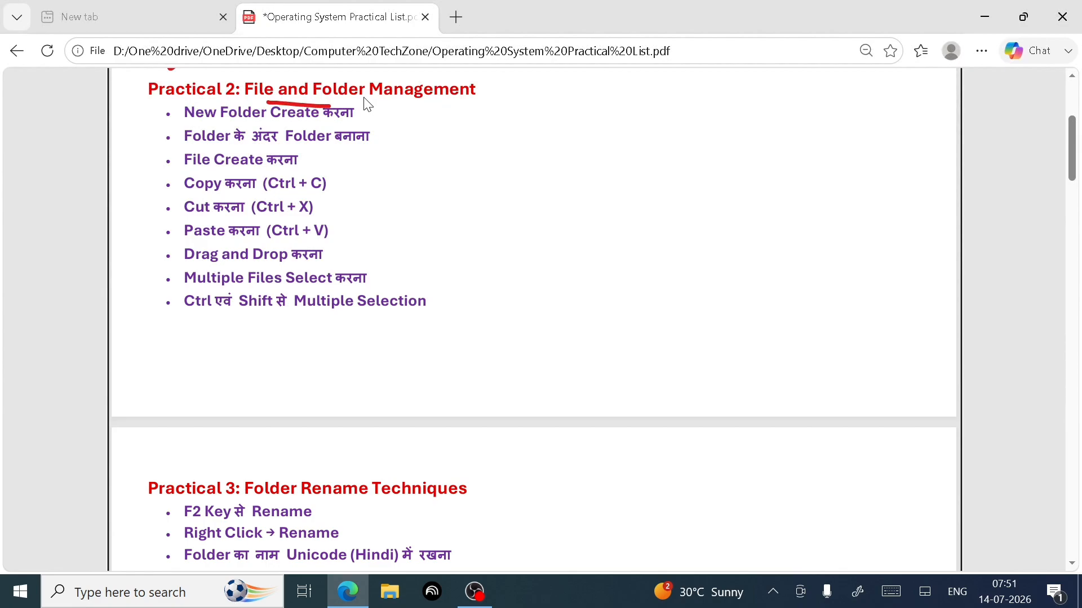
Underline "Management" in the Practical 2 heading and tick each of the nine items listed beneath it in red ink.
left_click_drag(385, 102, 387, 103)
mouse_move(165, 115)
left_mouse_down()
mouse_move(202, 111)
mouse_move(206, 148)
left_mouse_up()
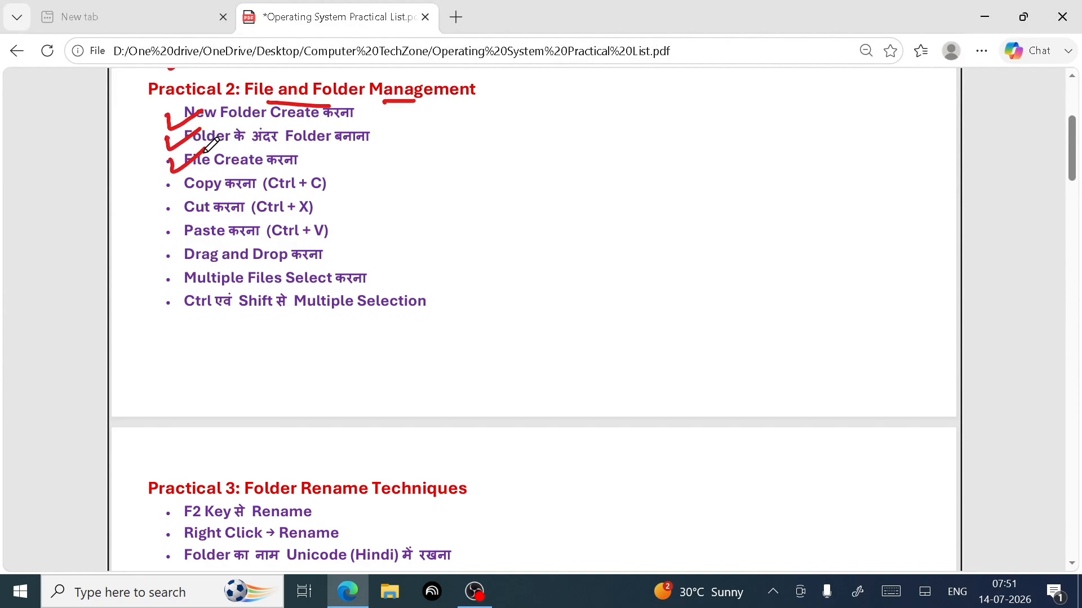
mouse_move(167, 186)
left_mouse_down()
mouse_move(171, 197)
mouse_move(204, 175)
mouse_move(165, 217)
mouse_move(195, 200)
mouse_move(163, 243)
mouse_move(194, 222)
mouse_move(168, 266)
left_mouse_up()
left_click_drag(168, 266, 203, 245)
left_click_drag(166, 280, 166, 293)
left_click_drag(165, 293, 204, 272)
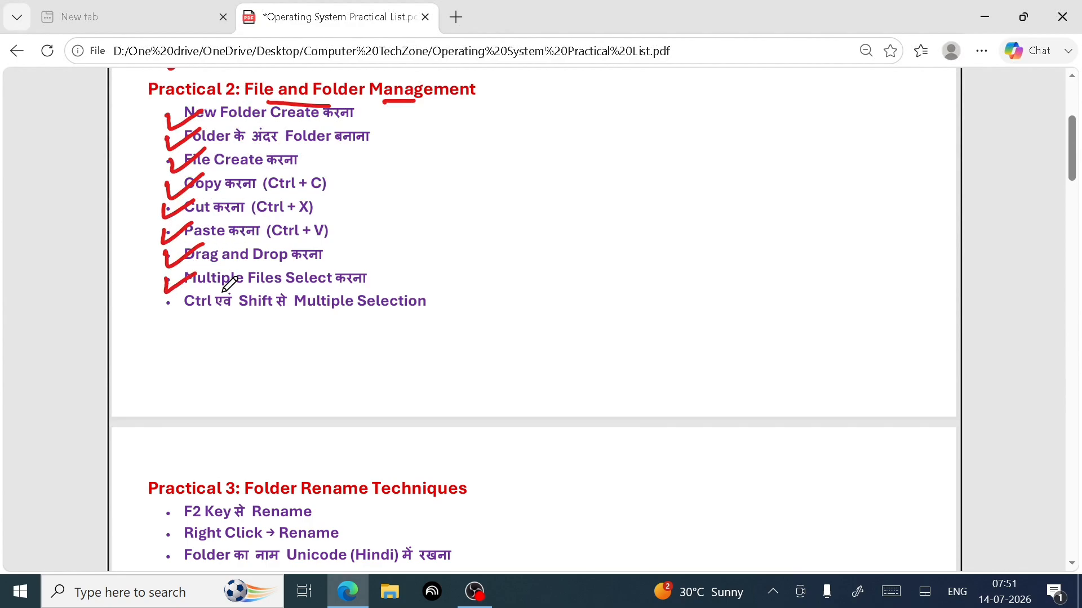
left_click_drag(169, 305, 201, 293)
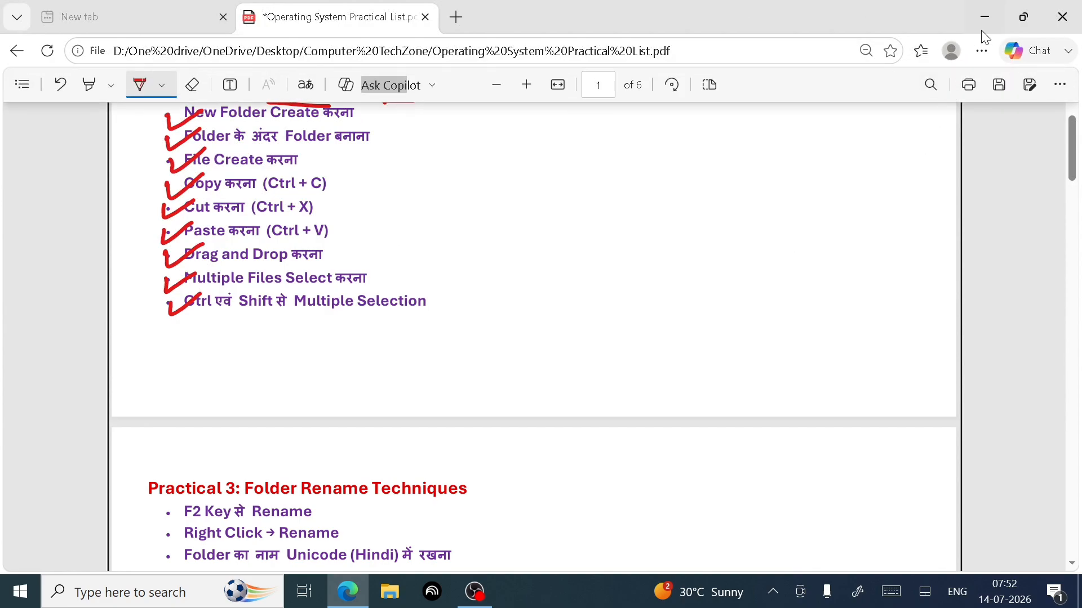
Switch to the desktop, create a folder named Practical2 there and refresh the desktop.
left_click(993, 18)
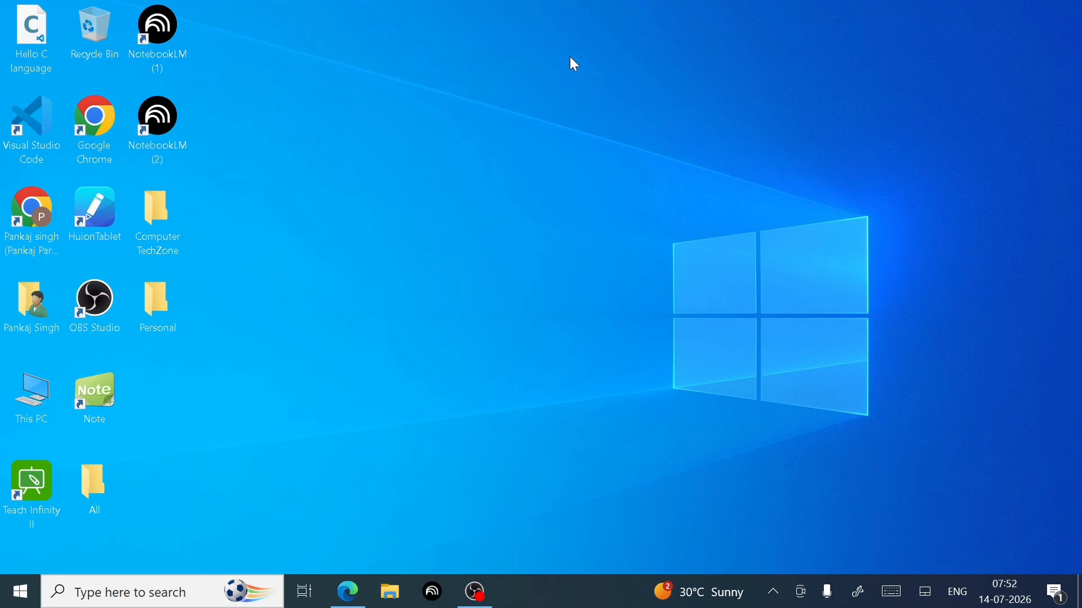
right_click(576, 39)
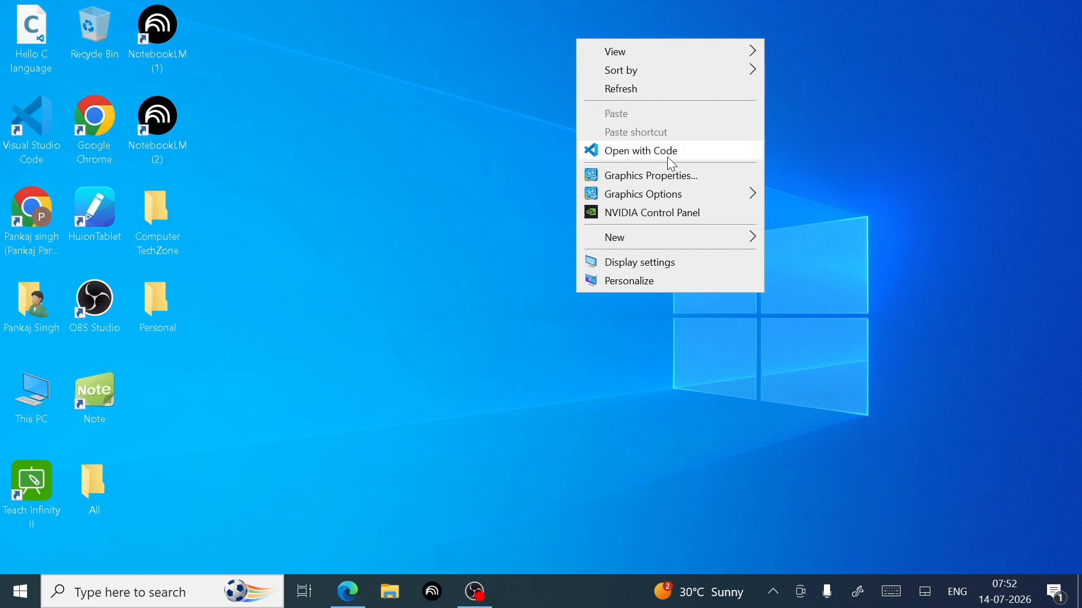
mouse_move(715, 240)
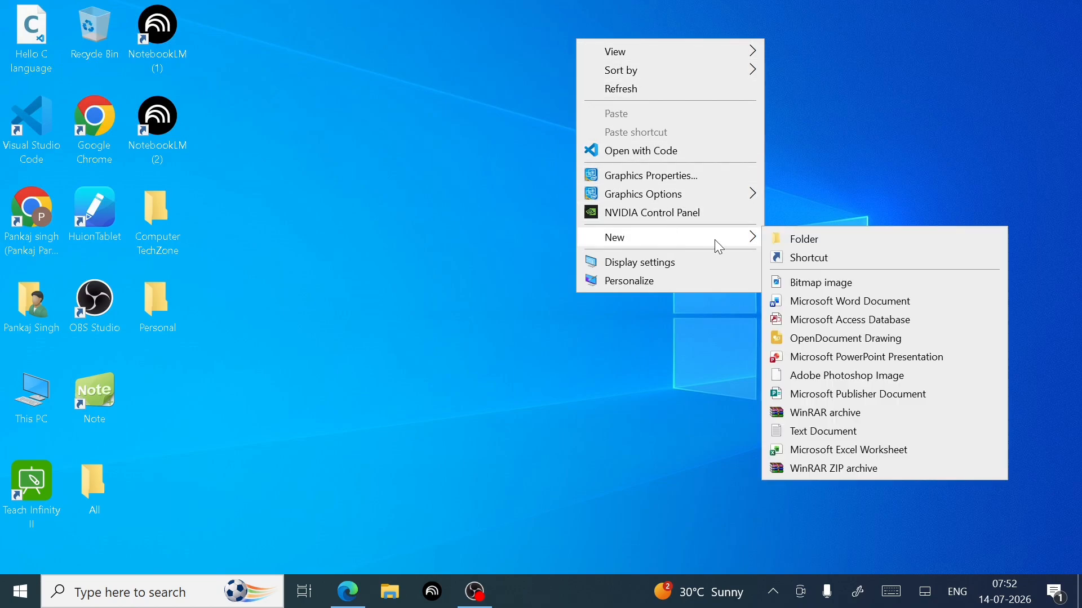
left_click(788, 240)
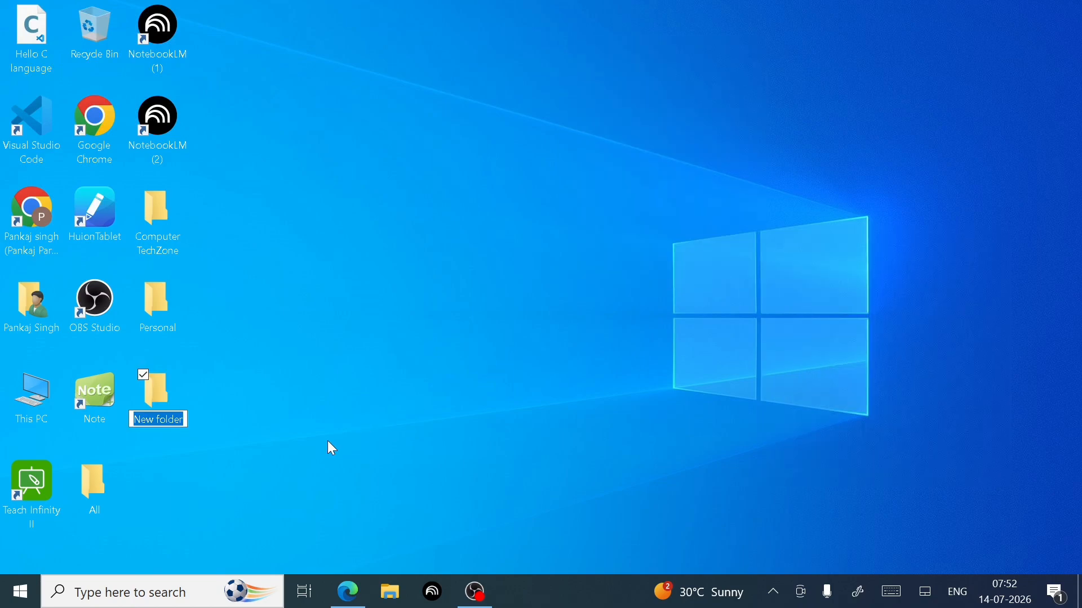
key("BackSpace")
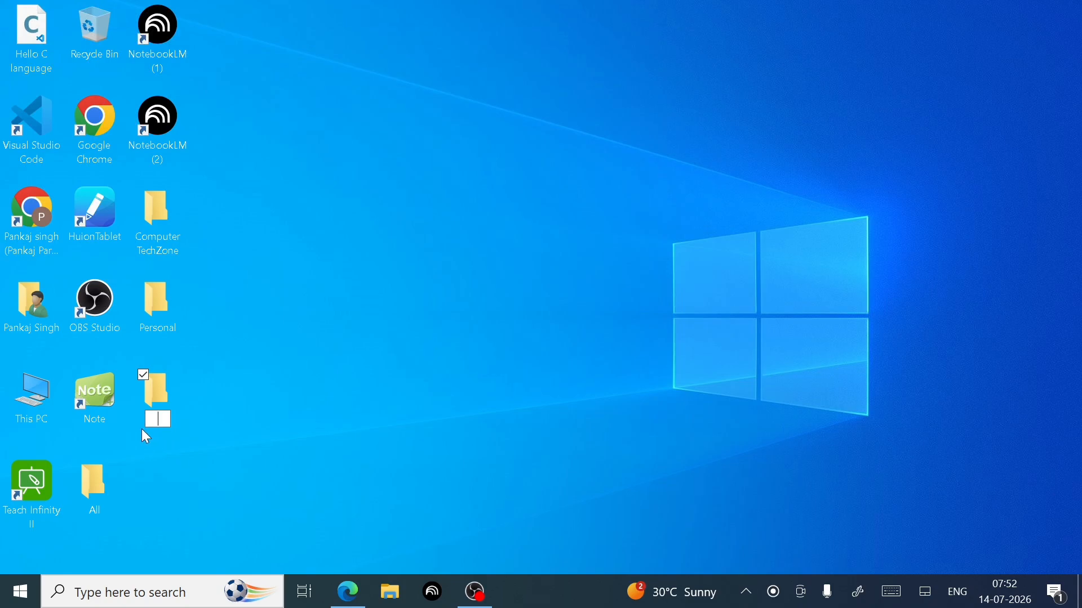
type("Practical2")
key("Return")
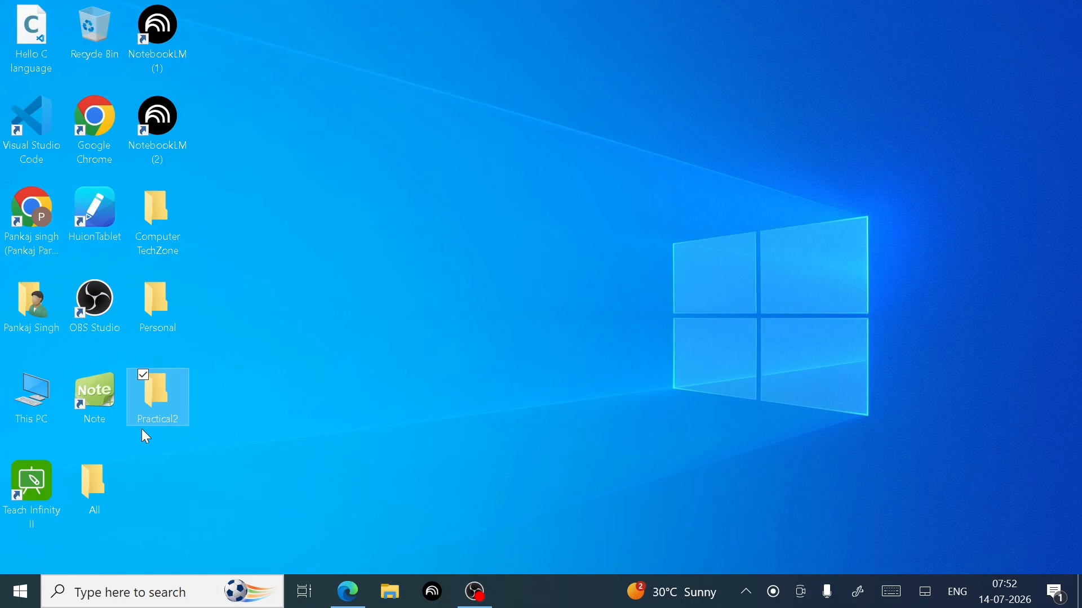
right_click(415, 95)
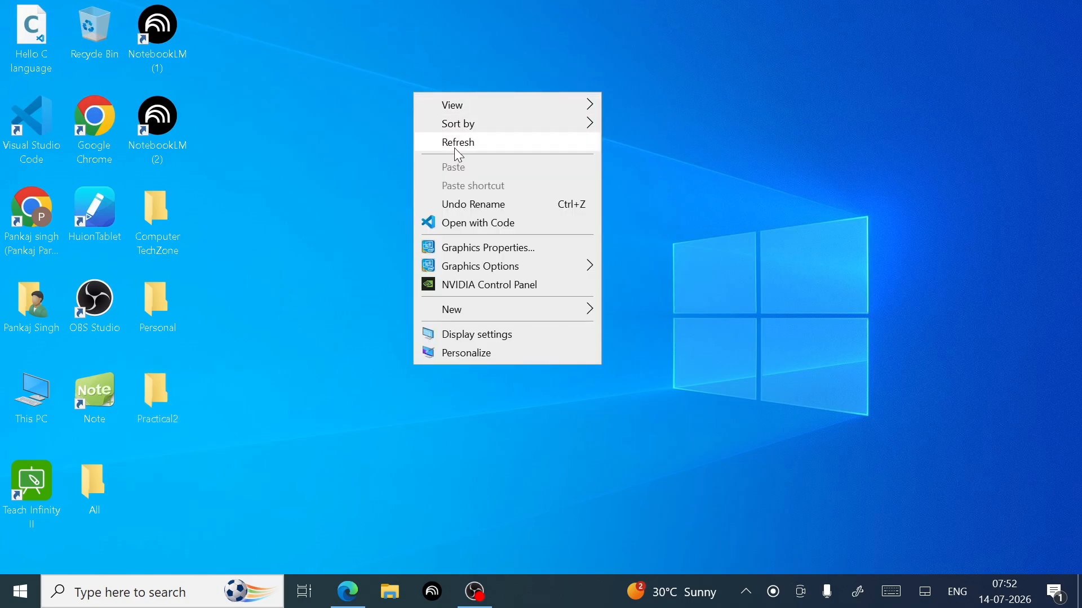
left_click(458, 147)
Create a subfolder named Forlder1 inside the desktop's Practical2 folder and refresh the file list.
left_click(166, 420)
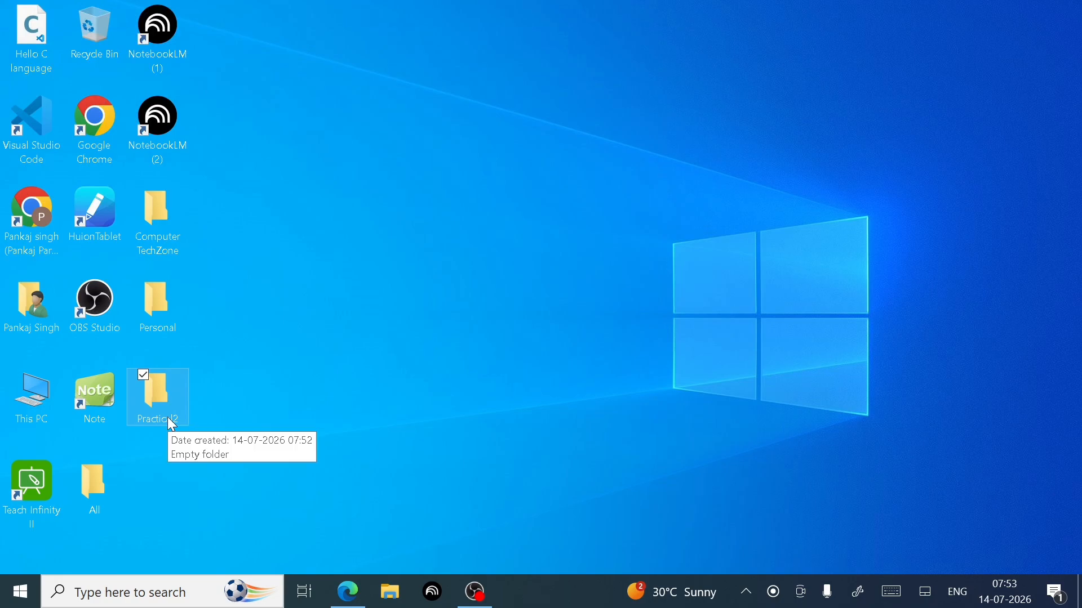
double_click(168, 418)
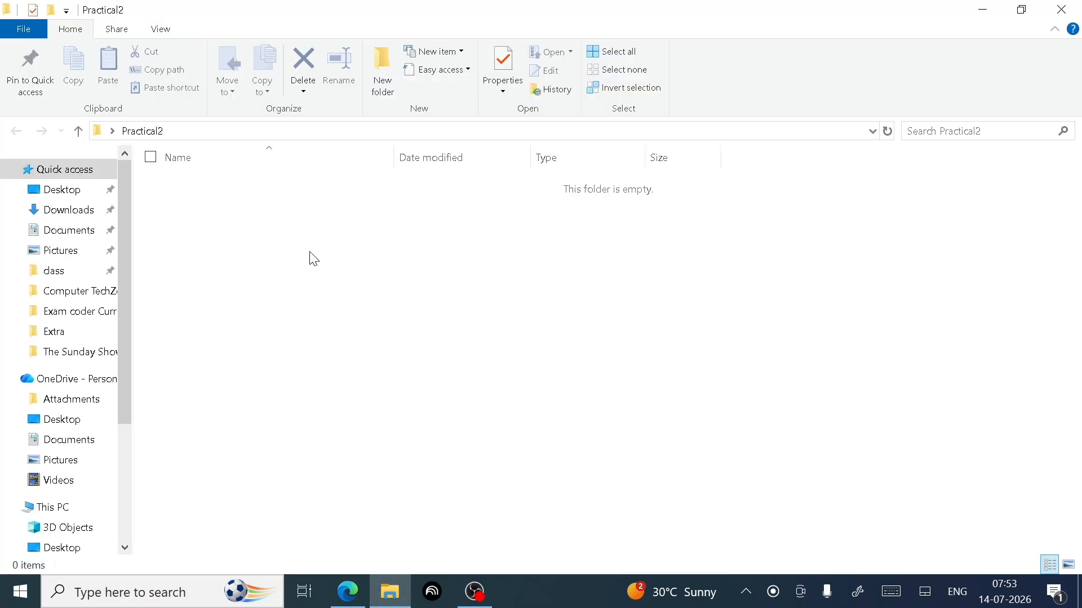
right_click(324, 228)
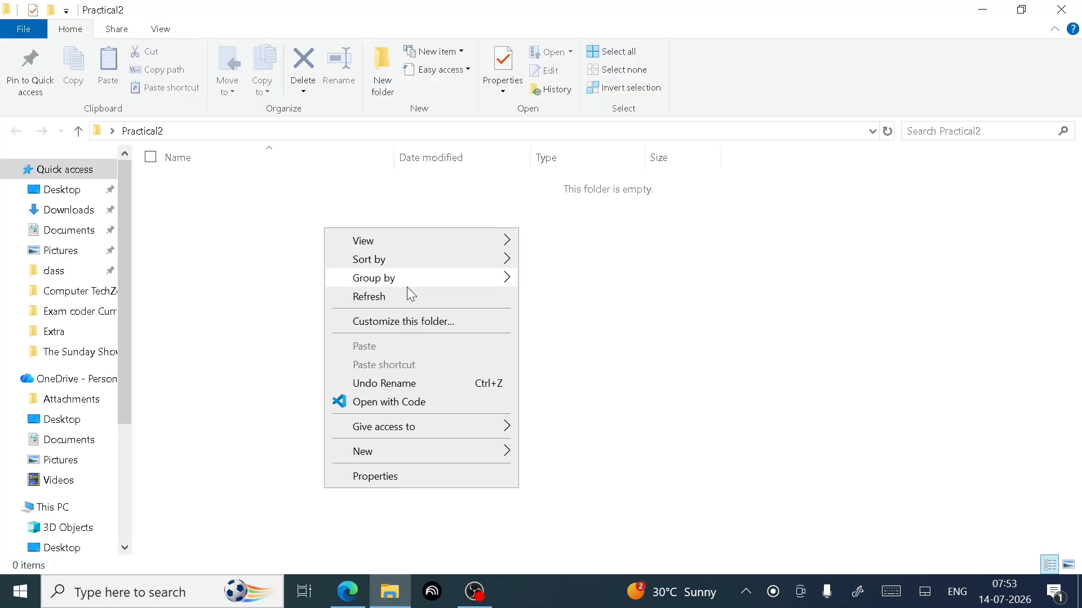
mouse_move(440, 451)
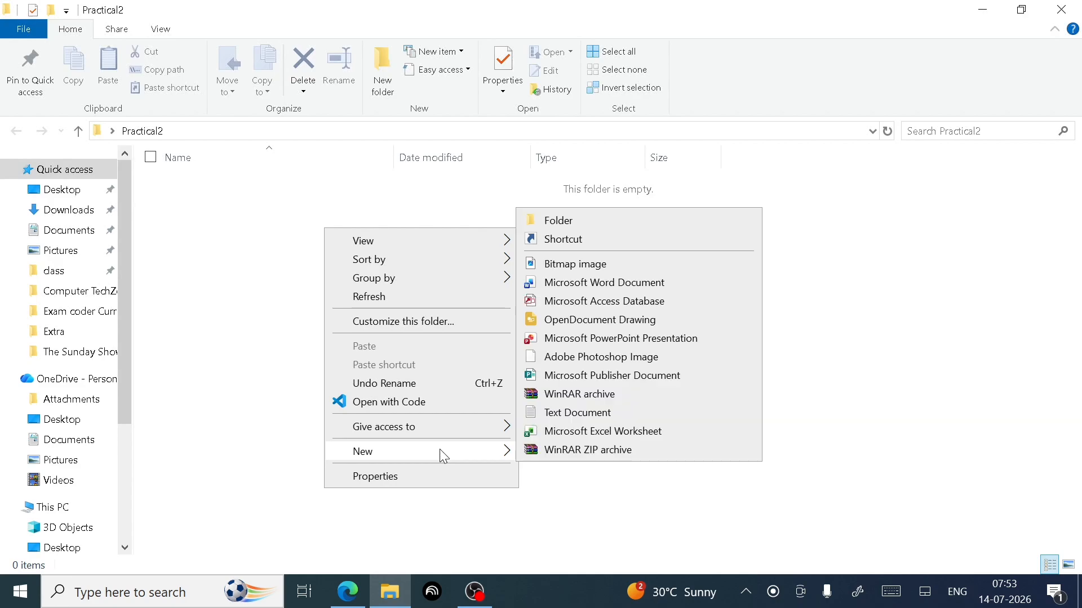
left_click(607, 232)
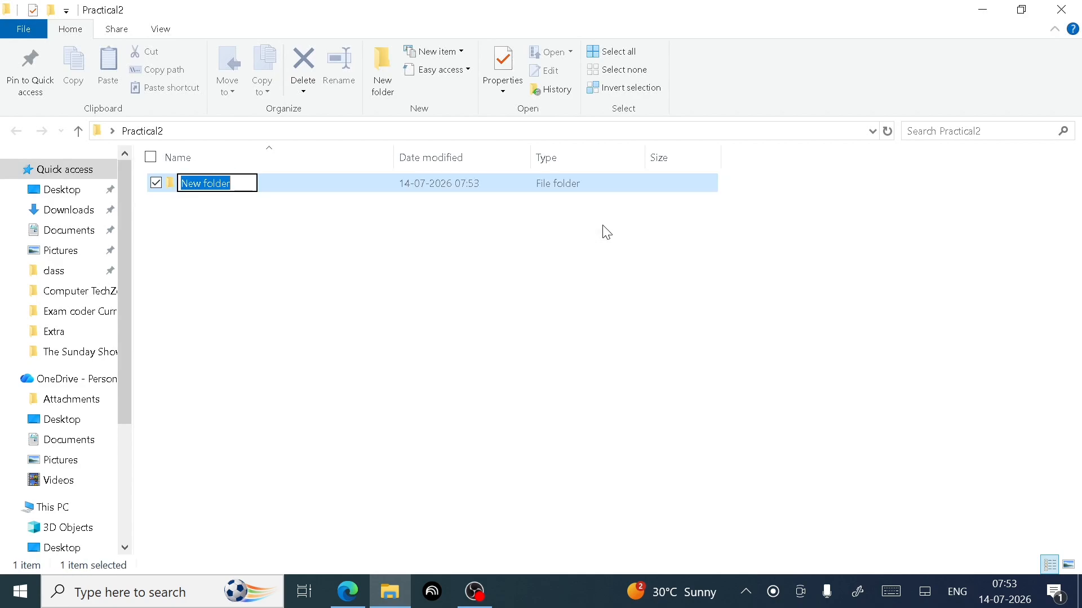
key("BackSpace")
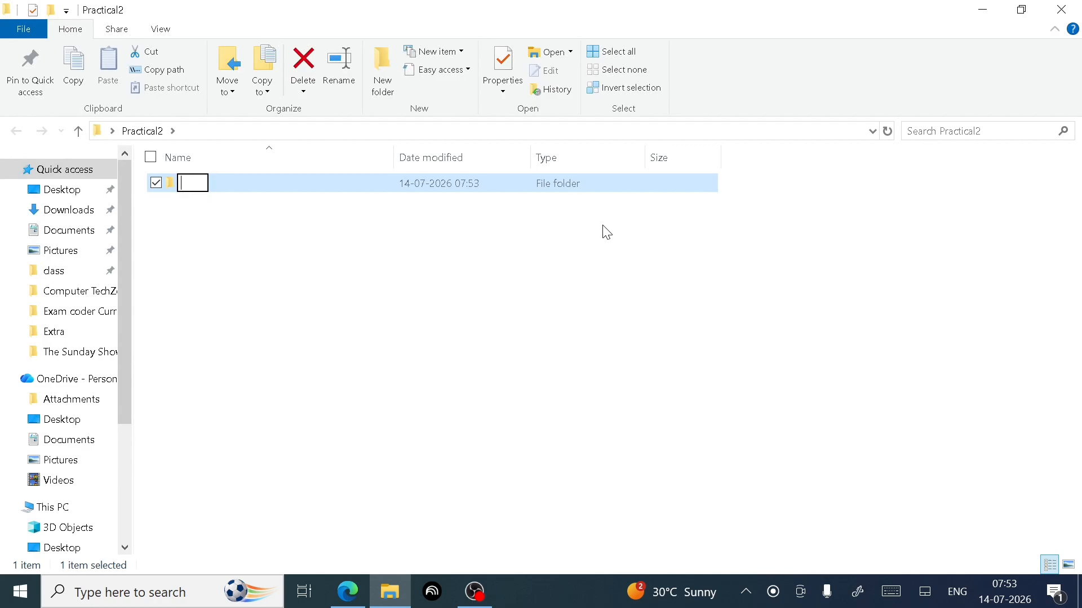
type("Forlder1")
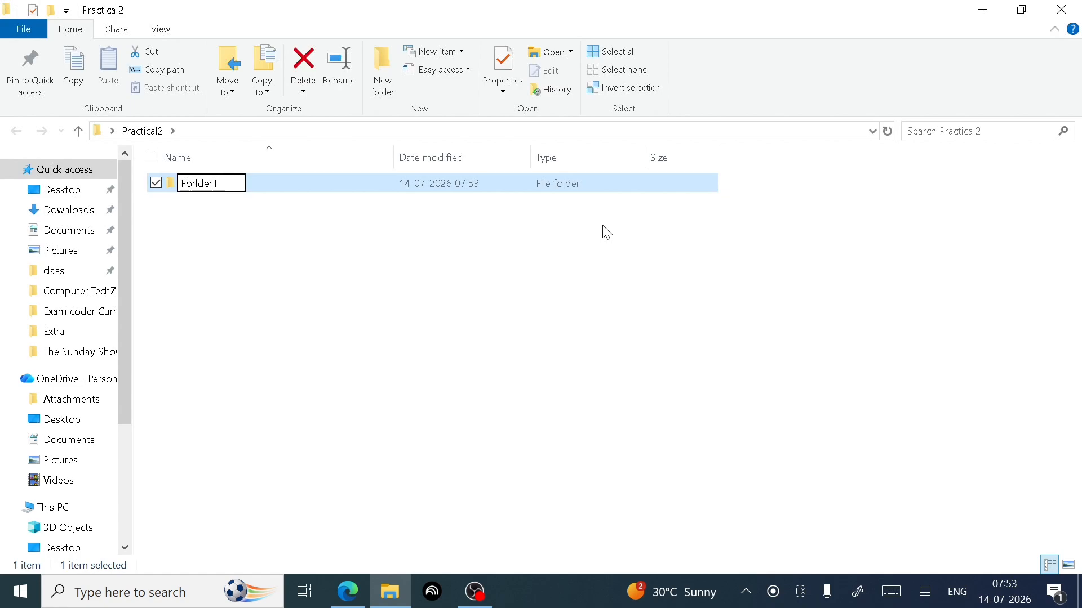
key("Return")
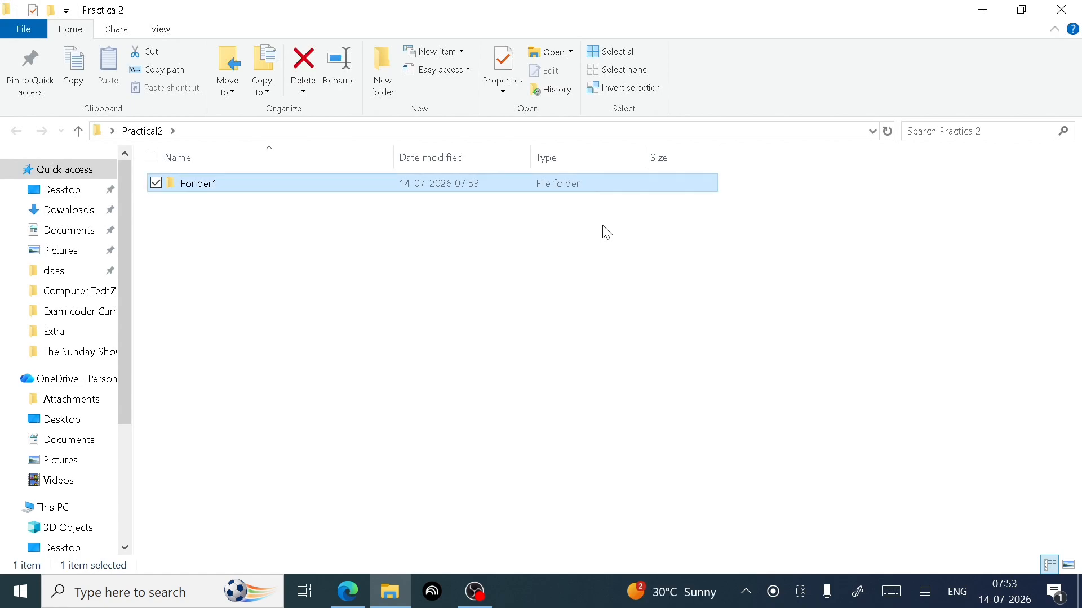
right_click(606, 232)
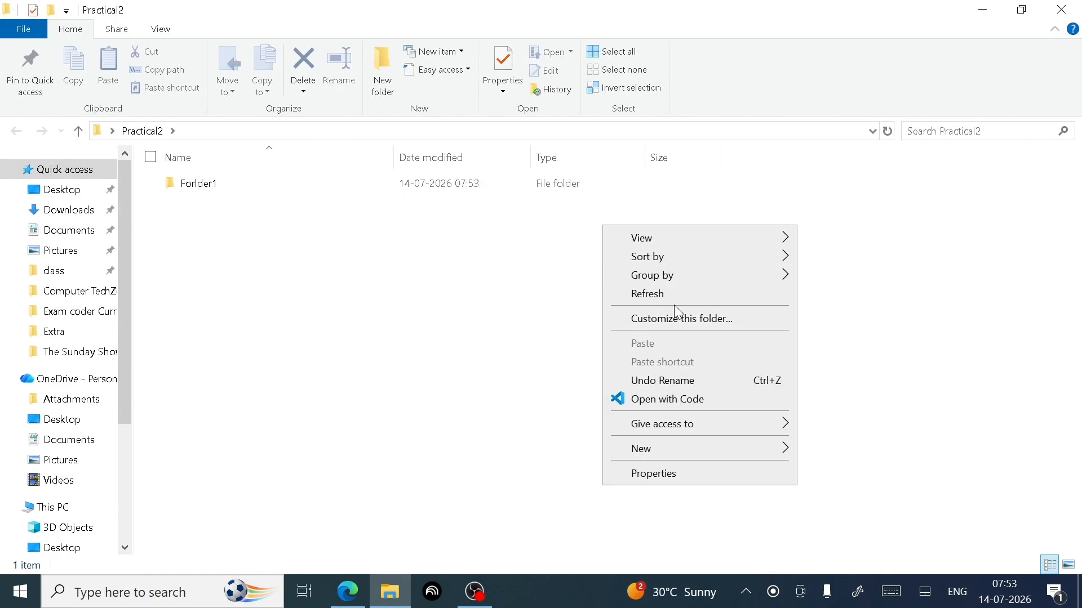
left_click(654, 296)
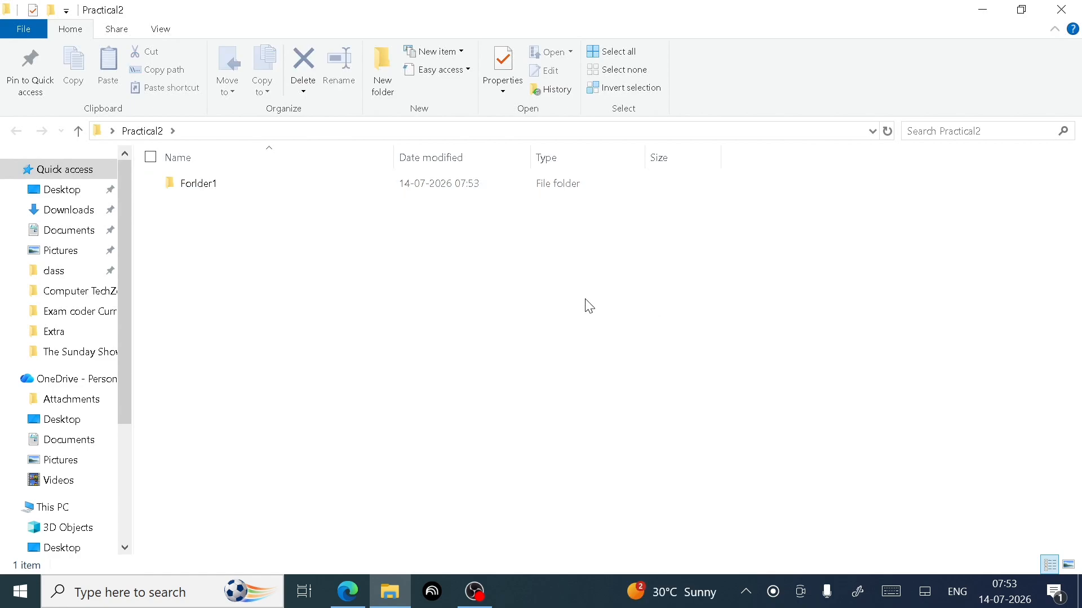
Open the Forlder1 folder and create a subfolder named Folder2 inside it.
left_click(290, 180)
double_click(293, 184)
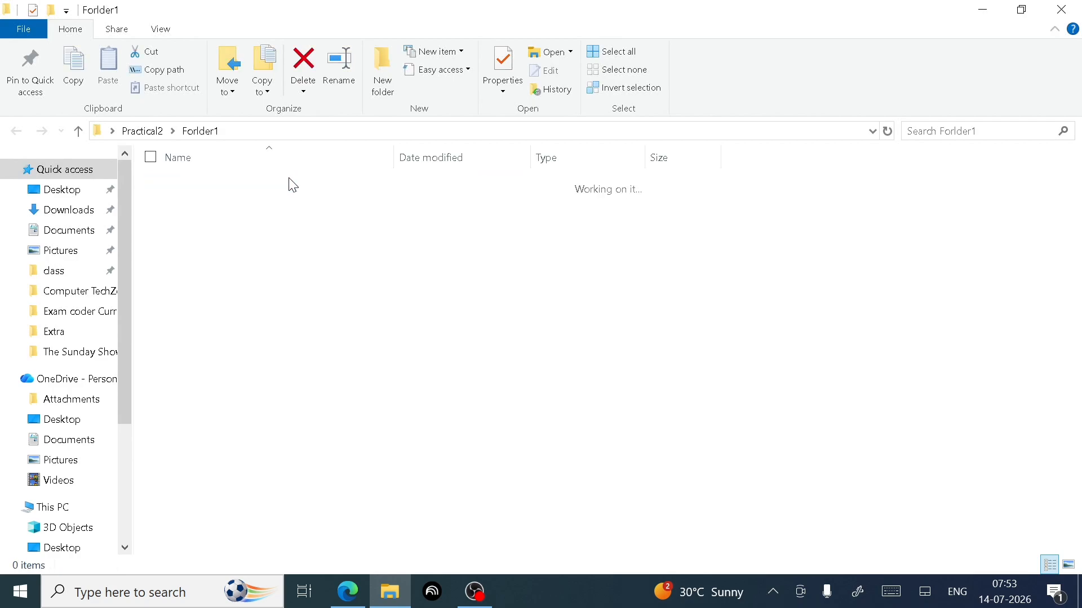
right_click(307, 237)
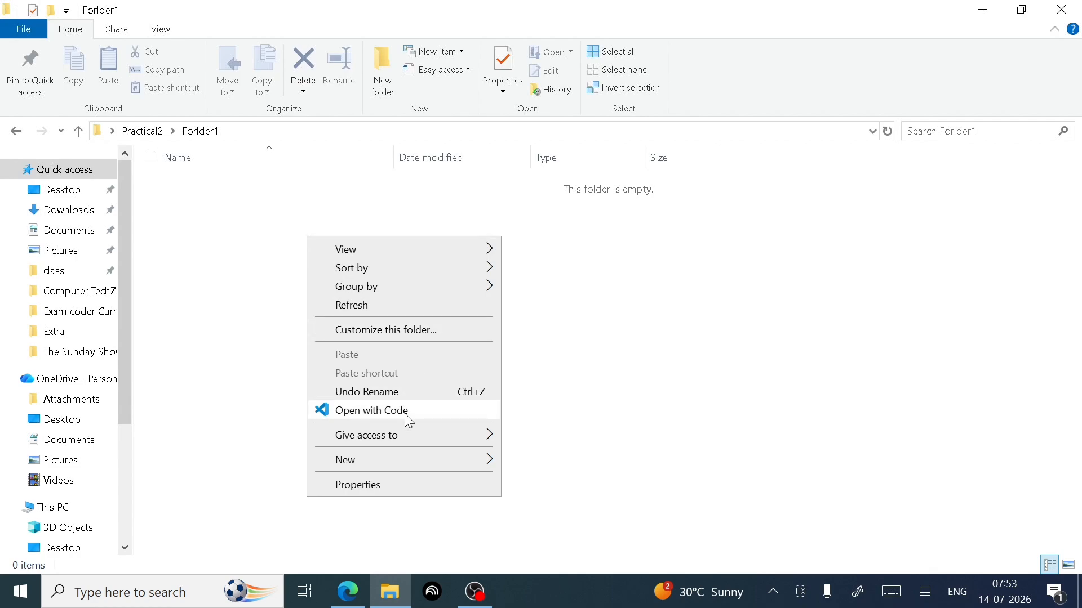
mouse_move(395, 456)
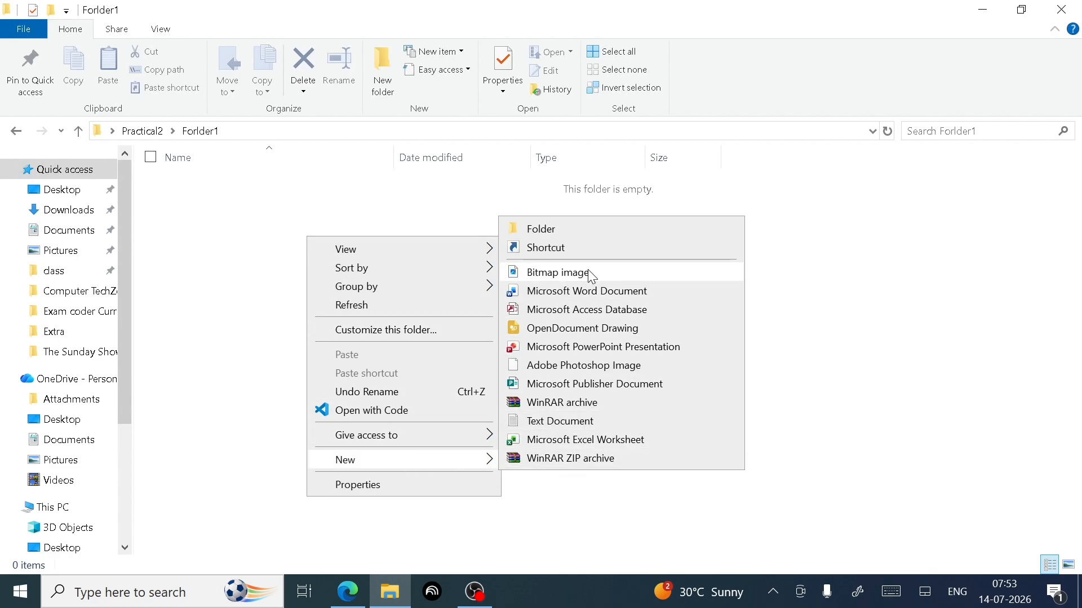
left_click(578, 229)
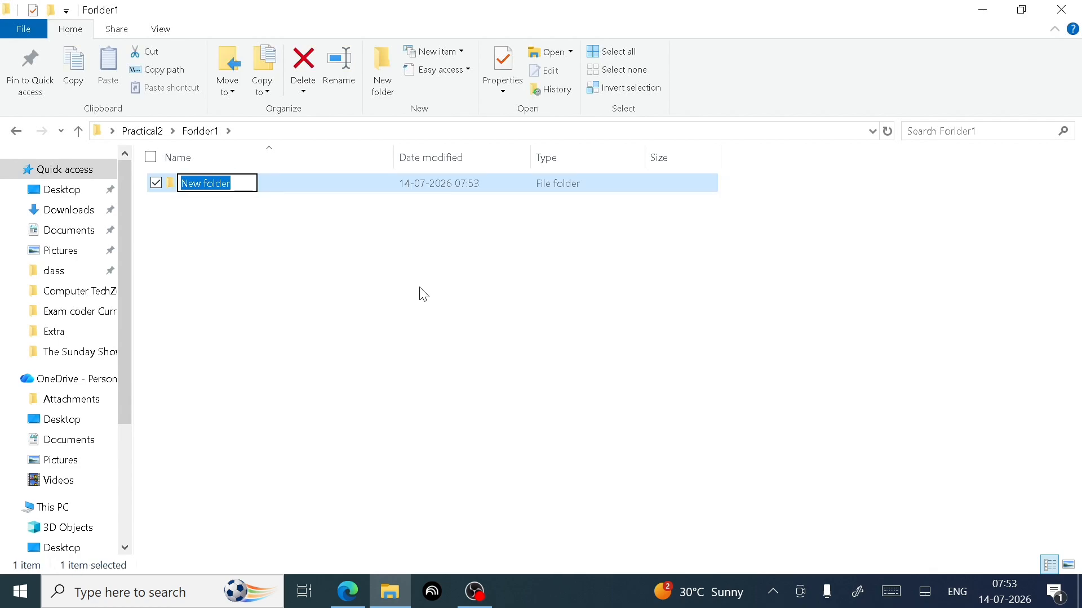
key("BackSpace")
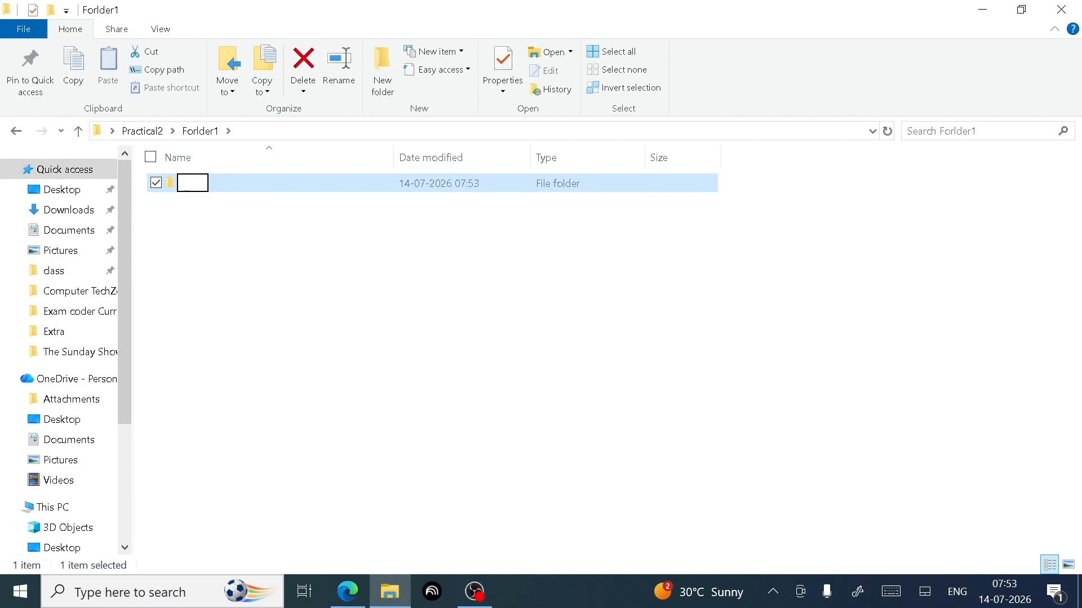
type("Folder")
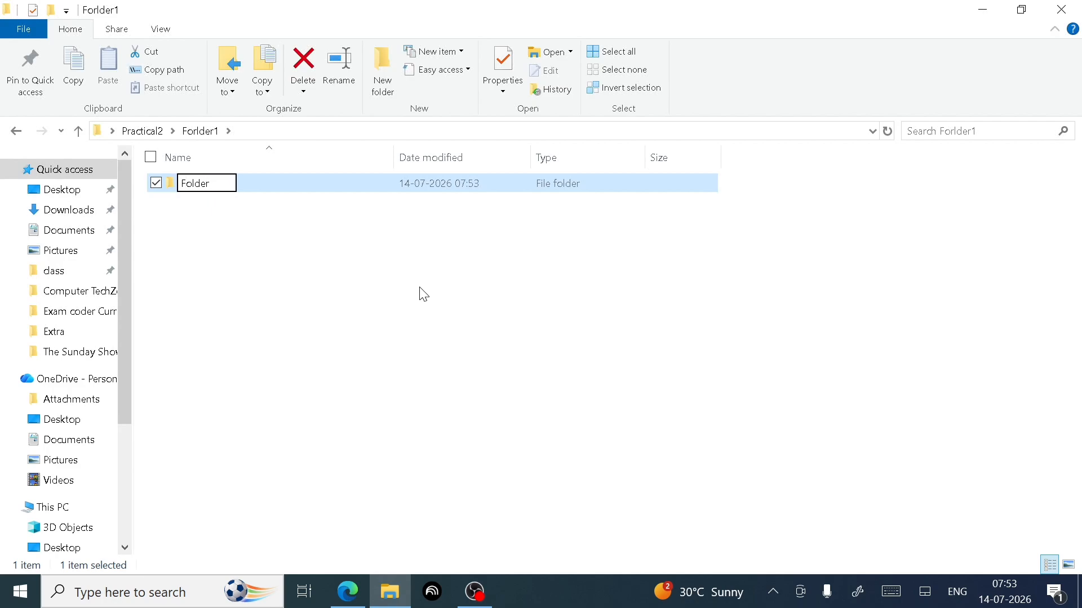
type("2")
key("Return")
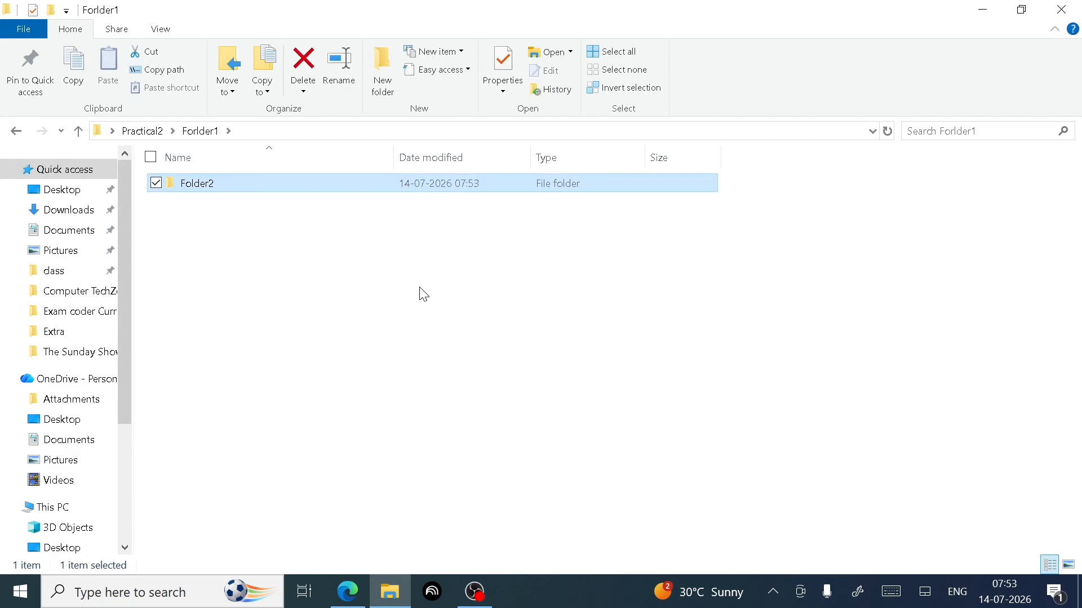
Reopen Practical2 from the desktop, go through Forlder1 into Folder2 to check the nesting, and close the window.
left_click(983, 10)
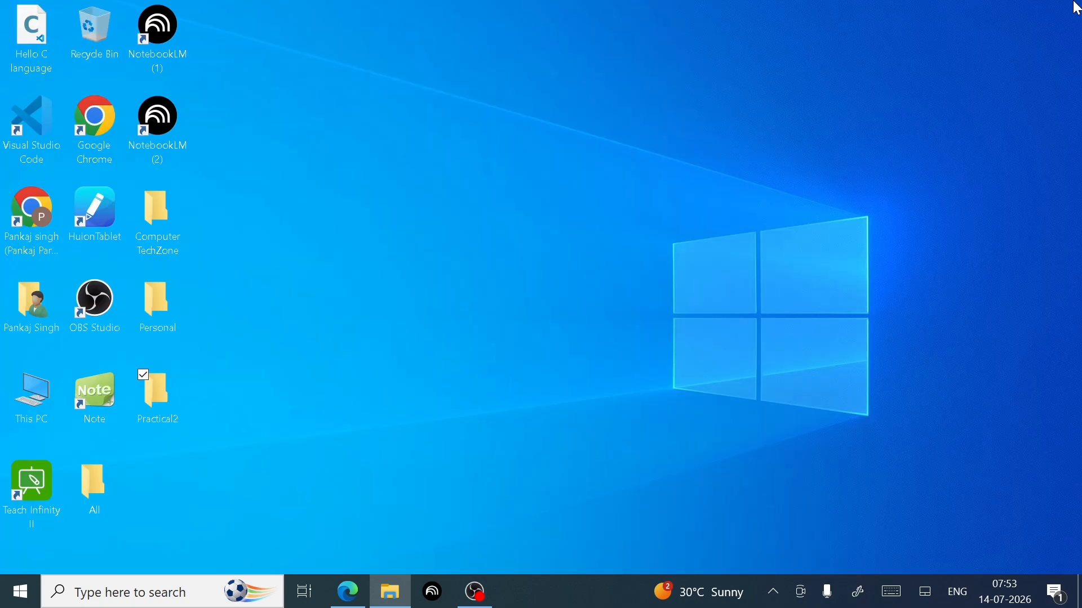
double_click(151, 402)
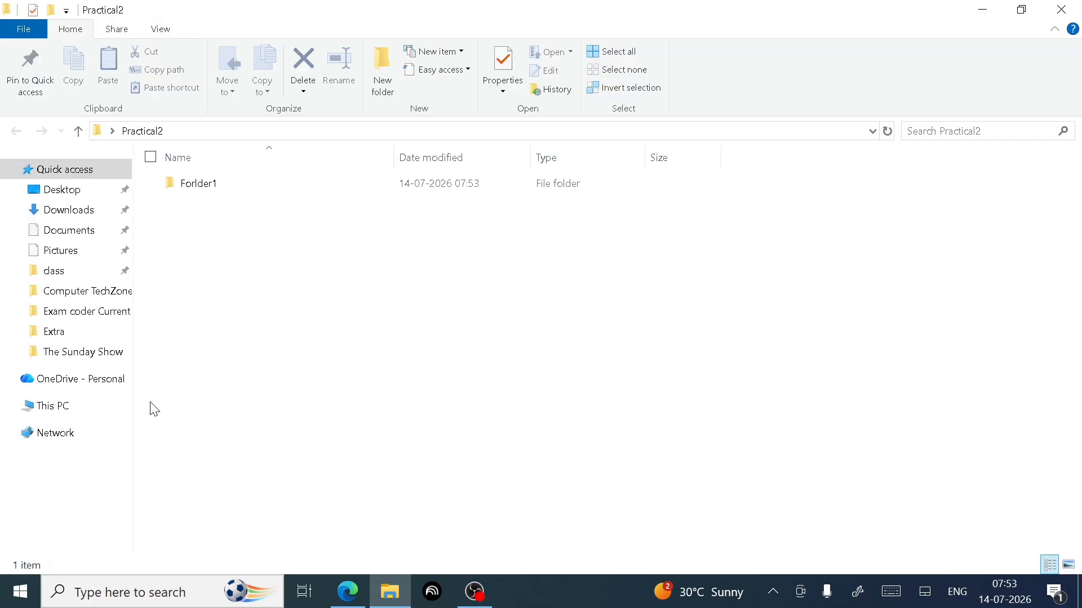
double_click(287, 192)
double_click(293, 194)
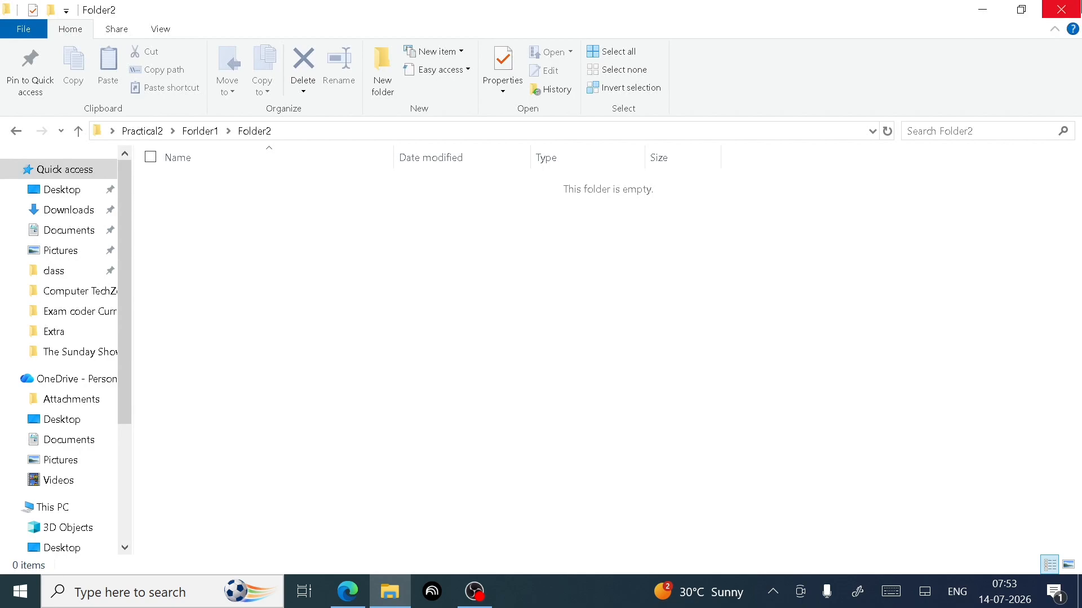
left_click(1061, 10)
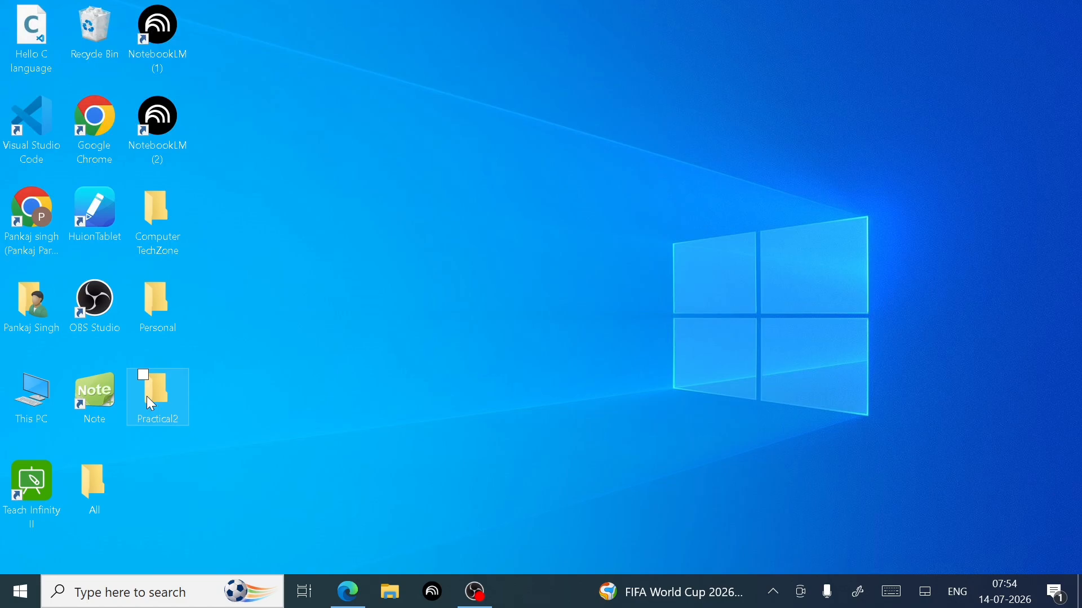
Create a Microsoft Word document named TechZone inside the desktop's Practical2 folder and refresh the file list.
double_click(178, 389)
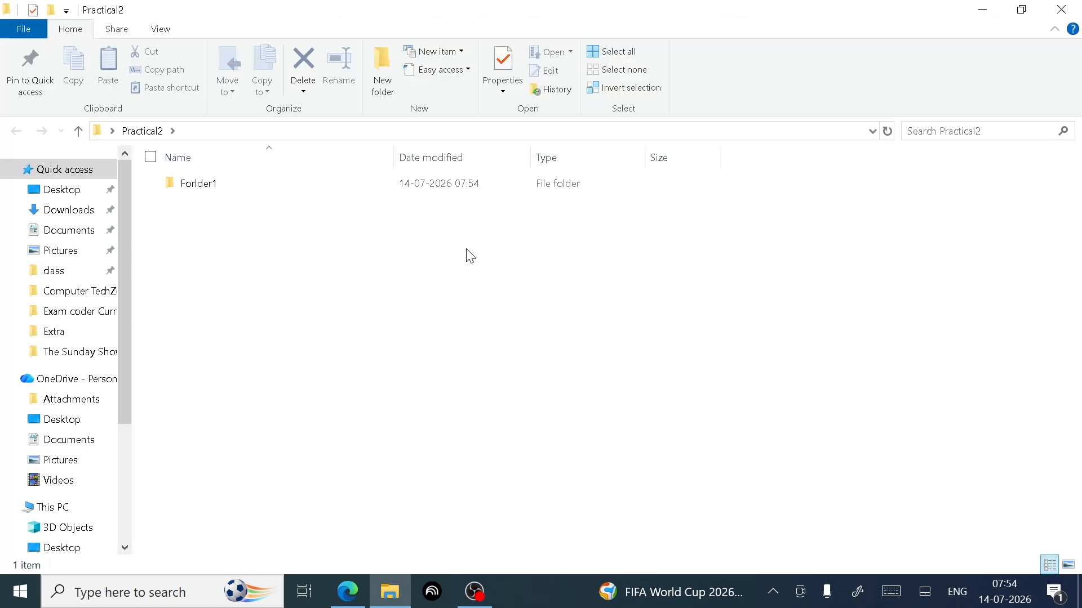
right_click(470, 256)
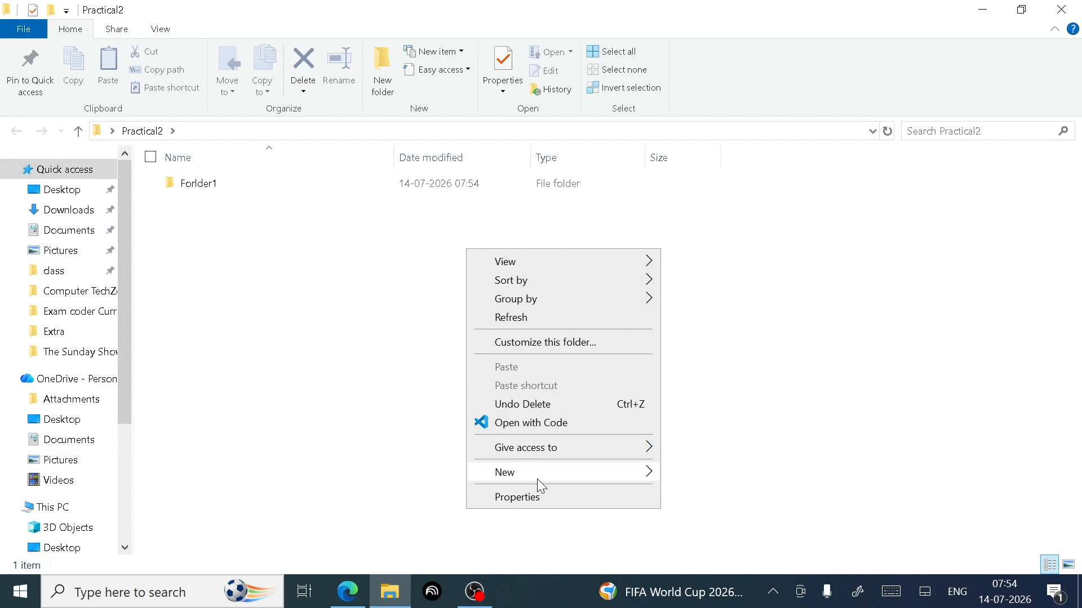
mouse_move(580, 468)
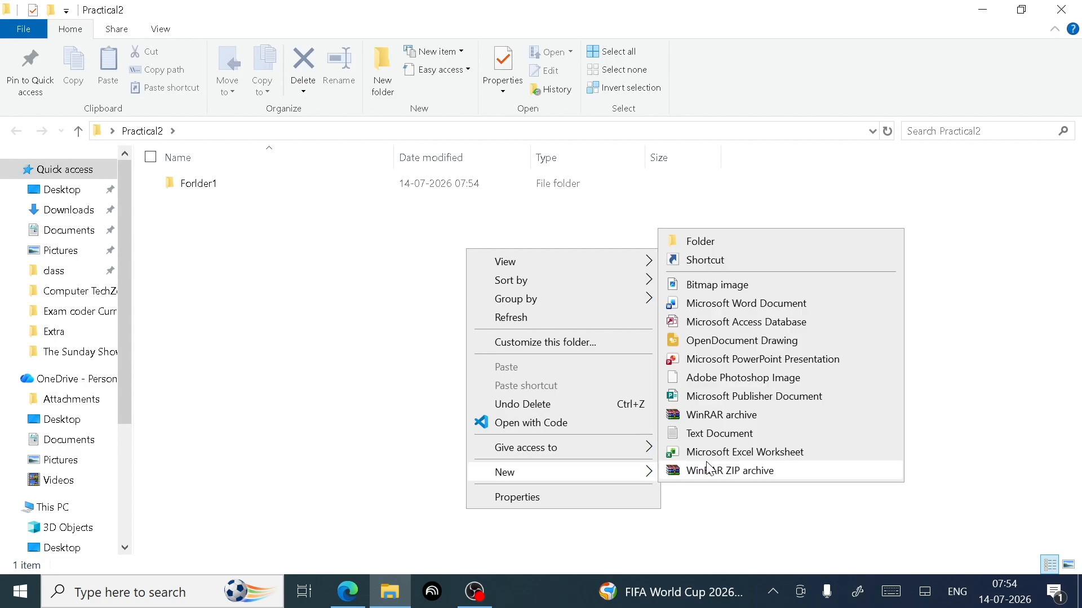
left_click(761, 304)
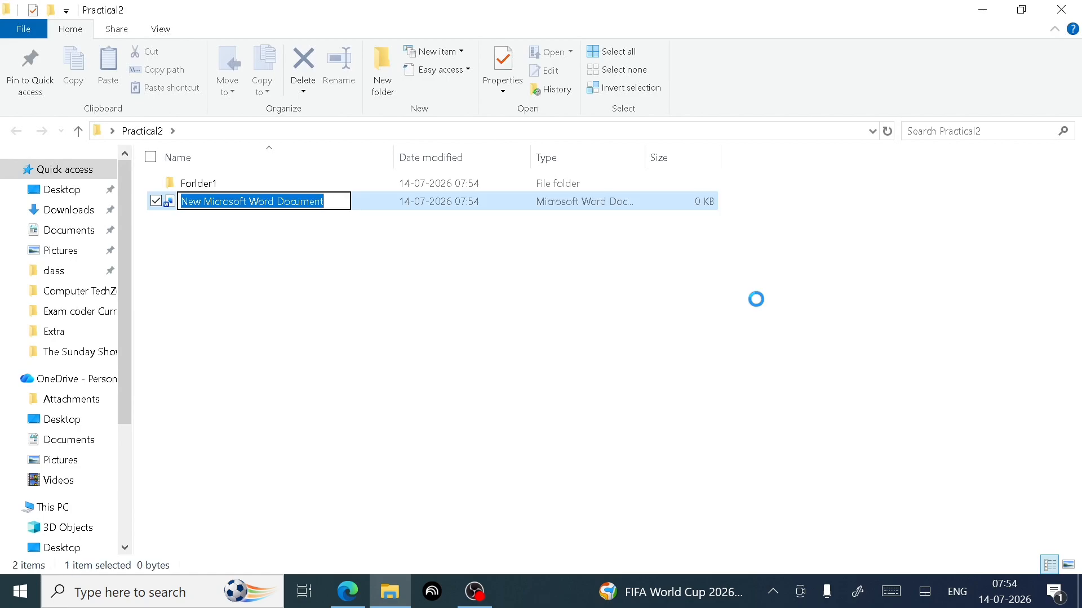
key("BackSpace")
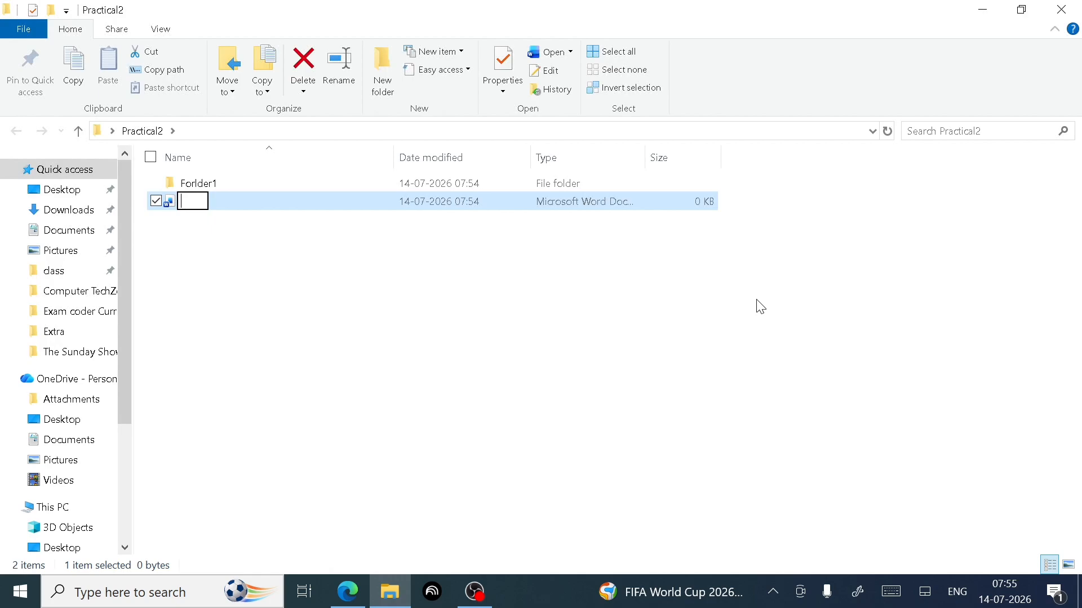
type("TechZone")
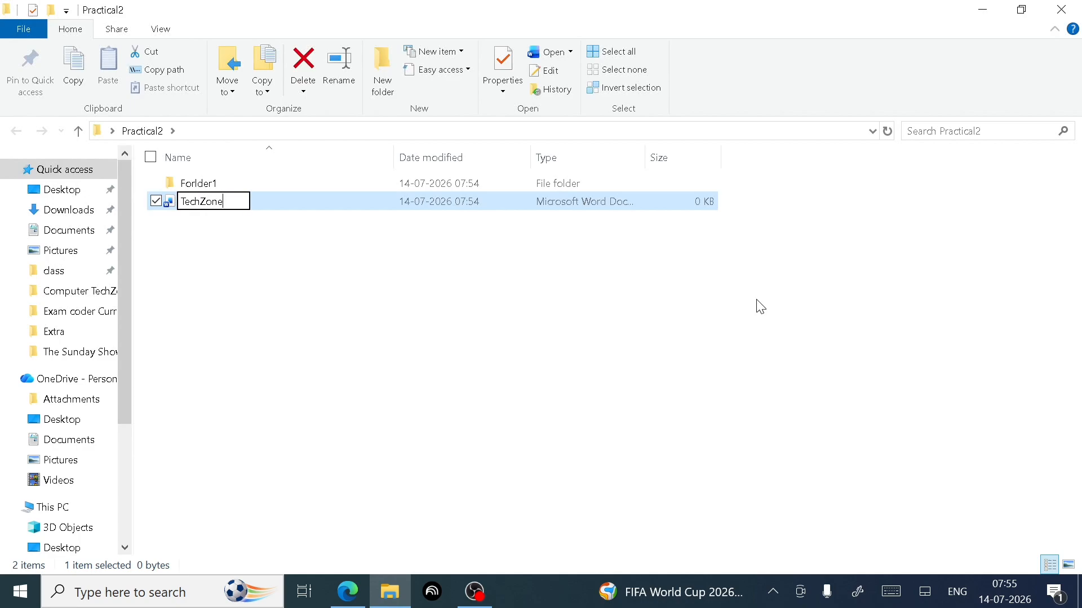
key("Return")
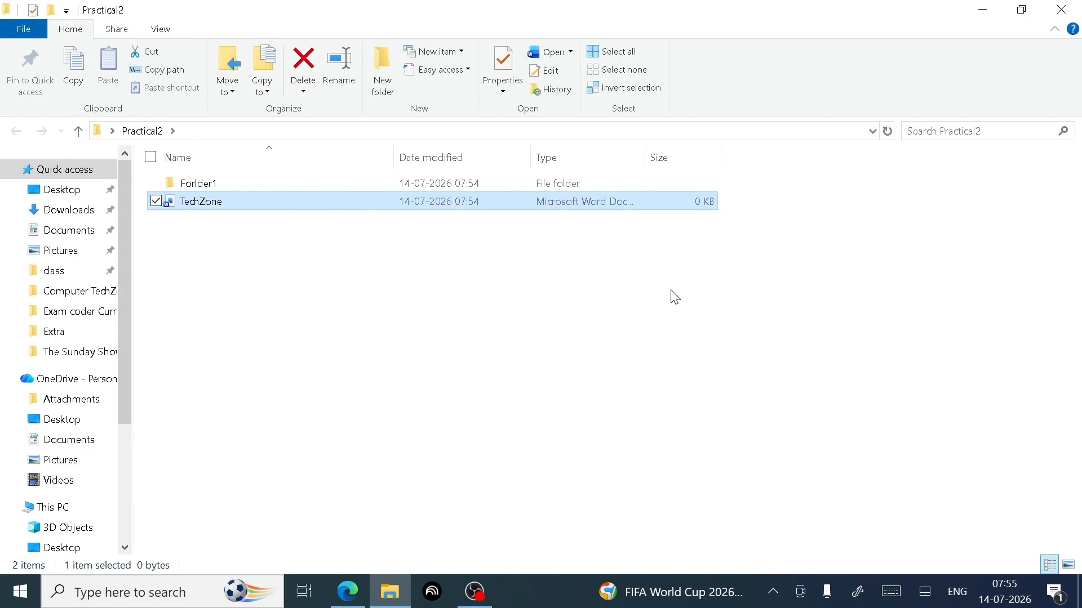
right_click(546, 289)
left_click(604, 358)
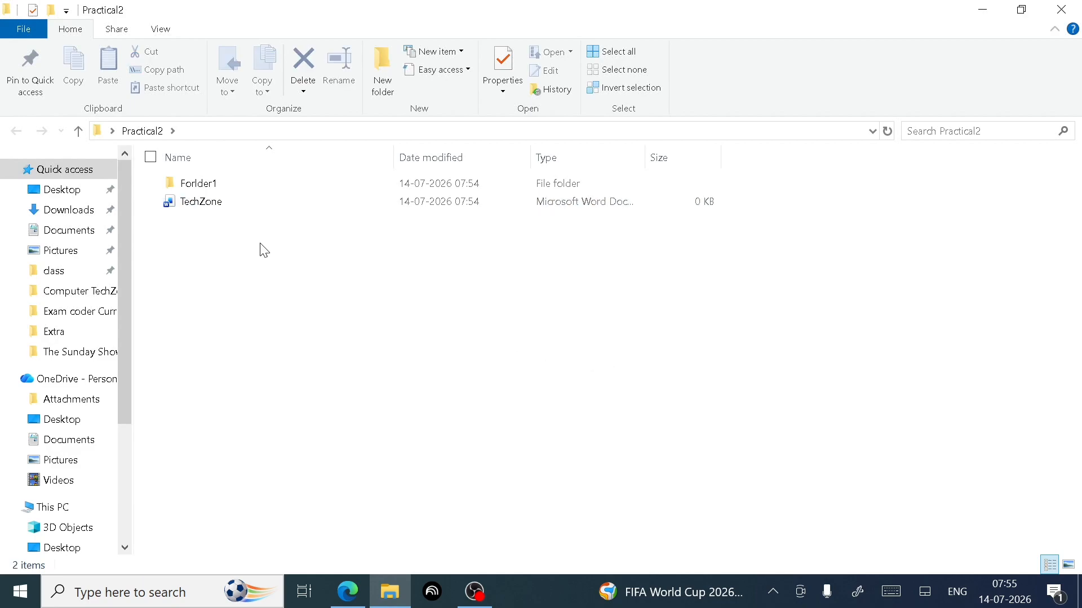
Select the TechZone document in the Practical2 folder and copy it.
left_click(263, 198)
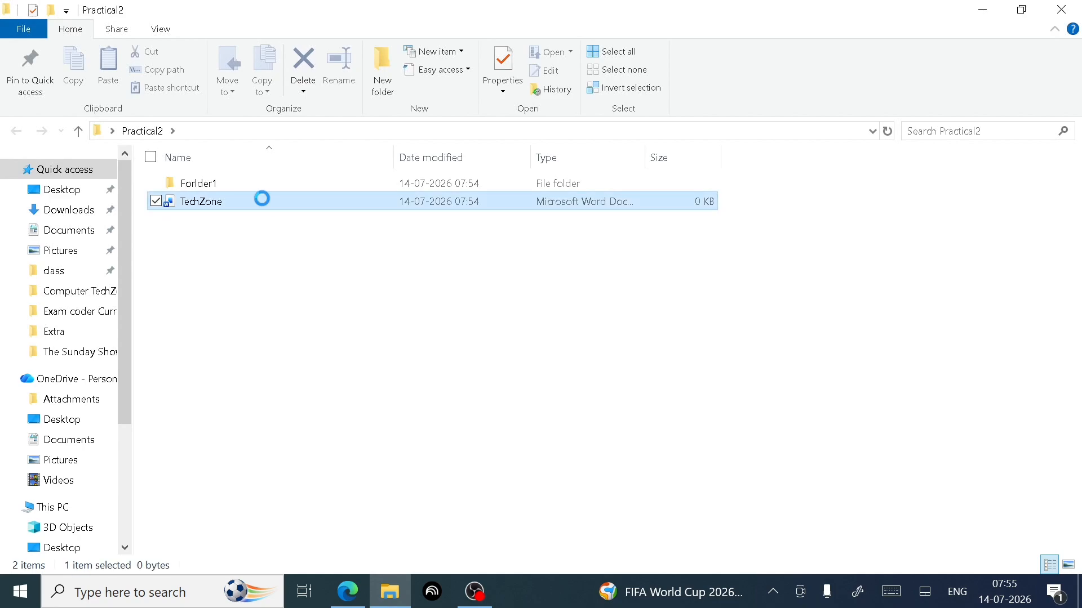
right_click(330, 273)
left_click(401, 335)
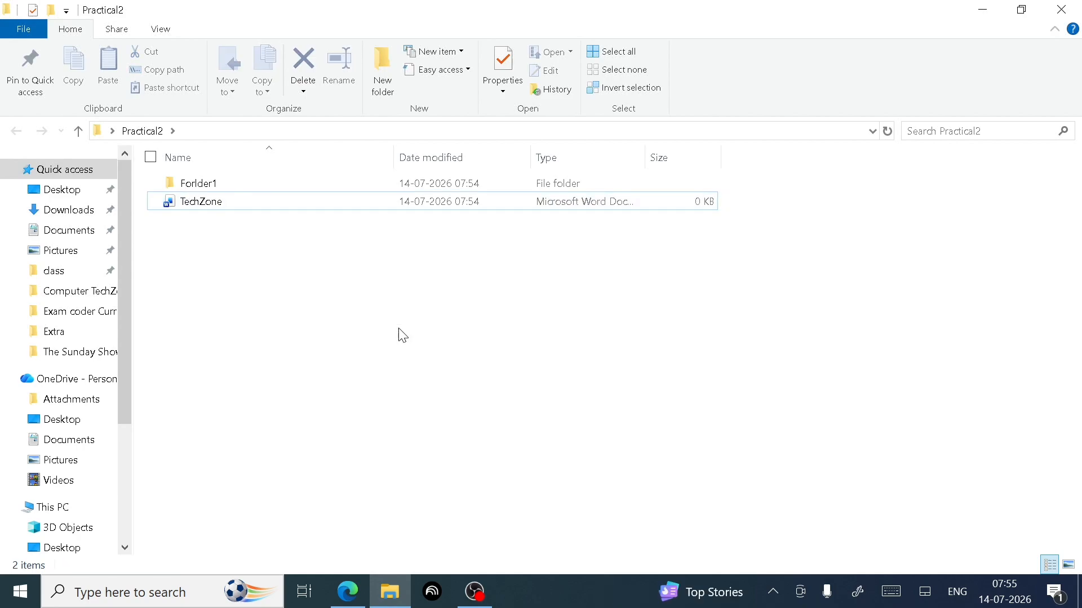
key("Up")
double_click(266, 194)
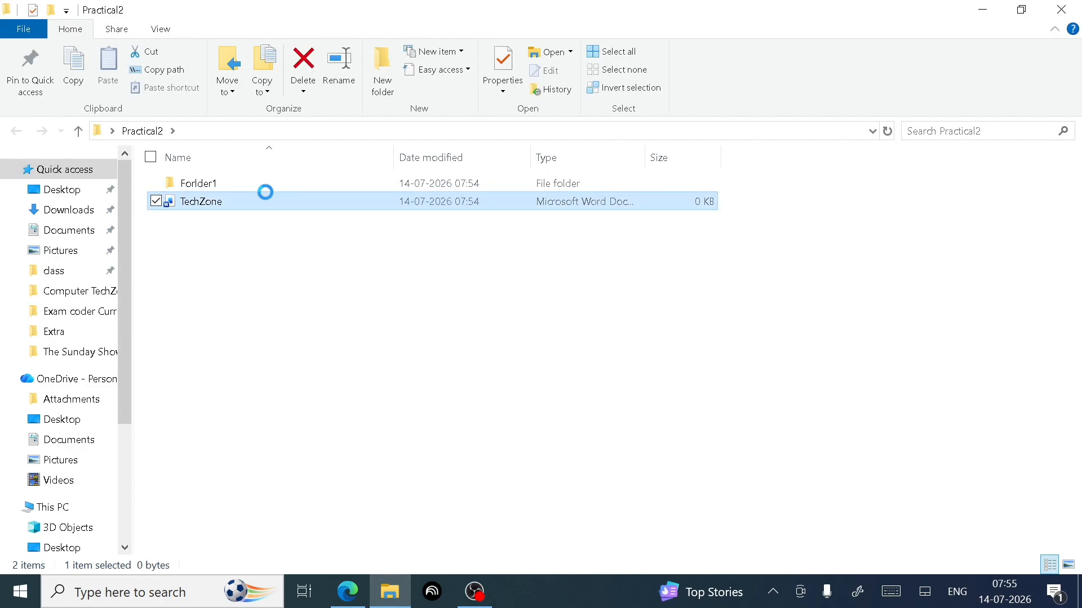
left_click(286, 187, "ctrl")
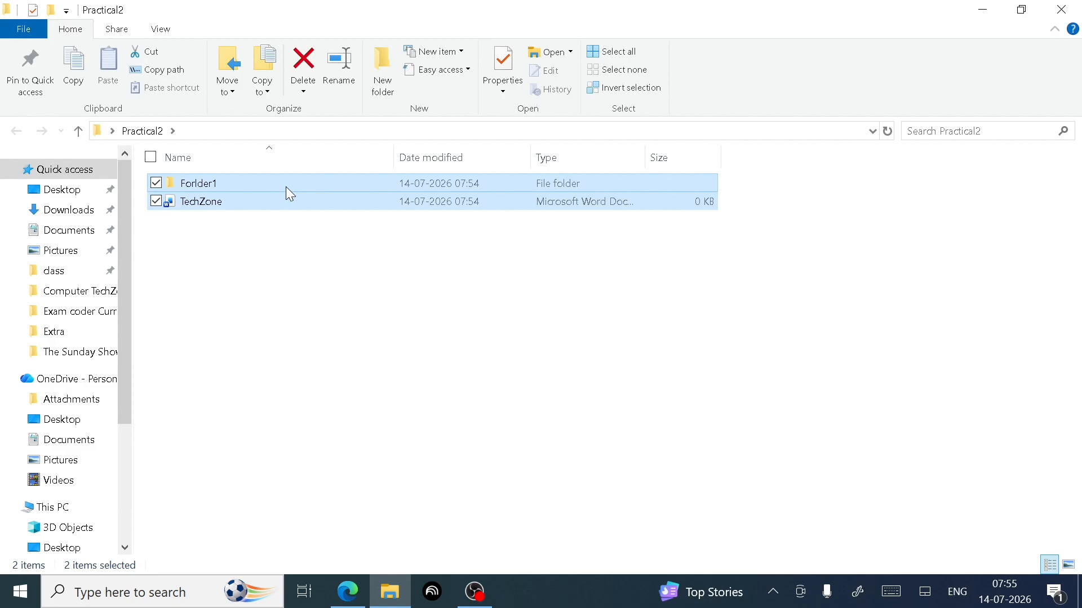
key("ctrl+c")
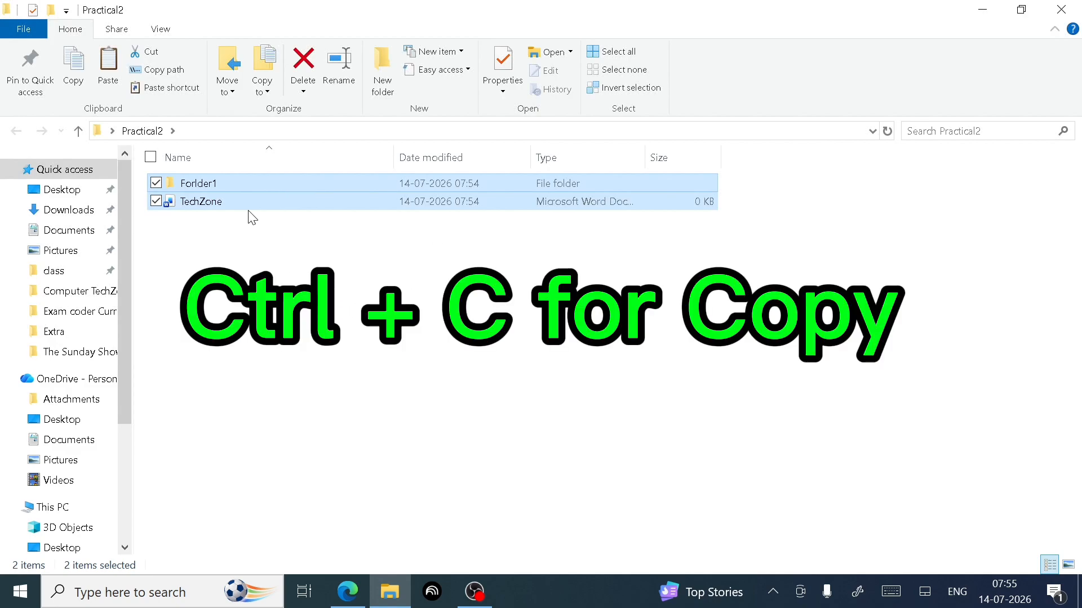
Go through Forlder1 into Folder2 and paste the copied TechZone document there.
left_click(301, 185)
double_click(304, 190)
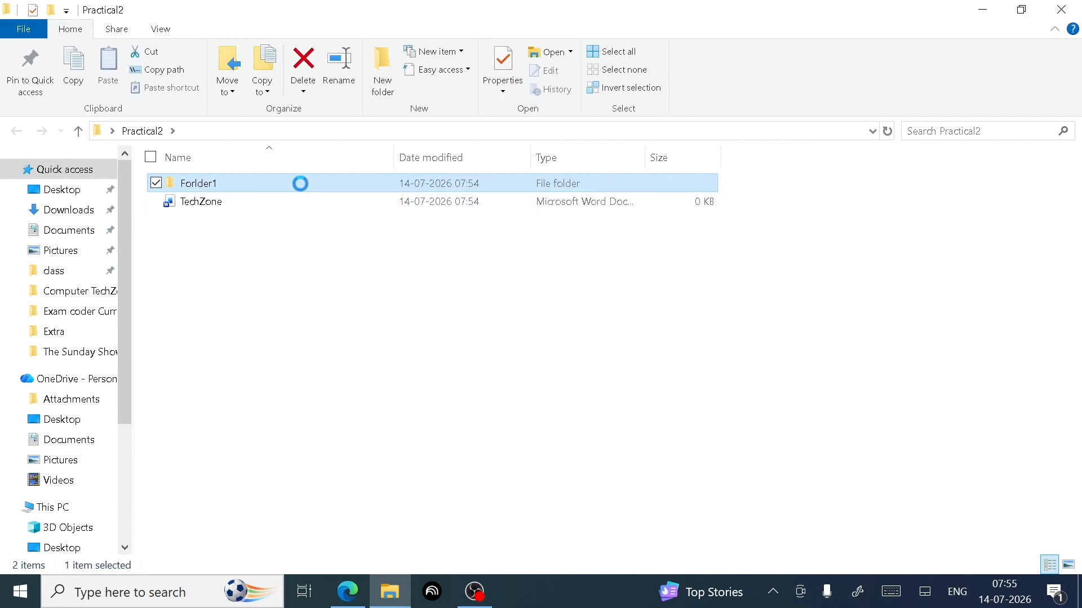
key("super+Down")
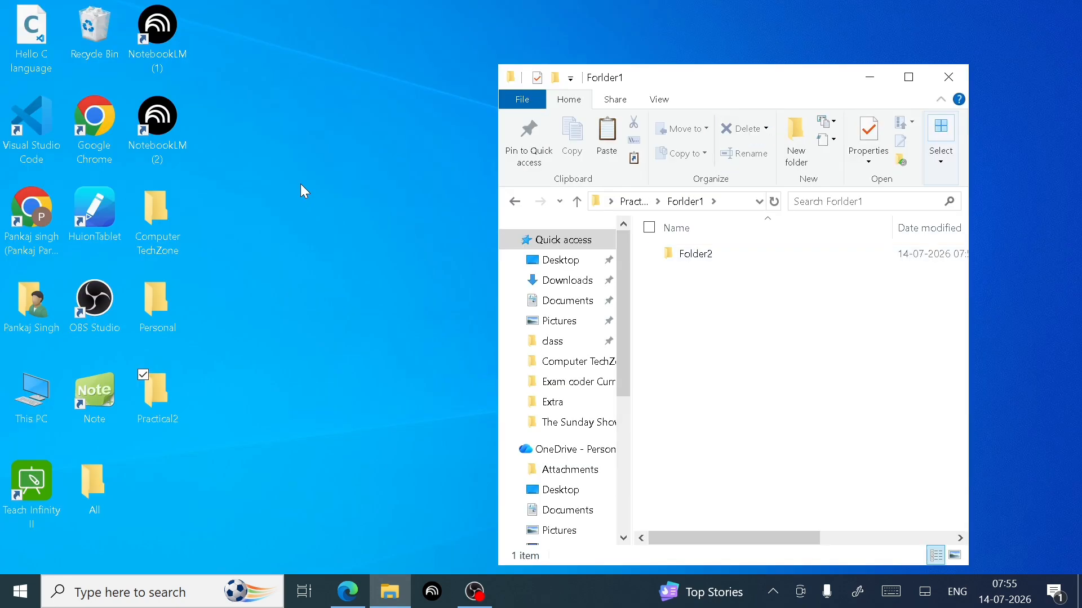
left_click(907, 78)
double_click(237, 189)
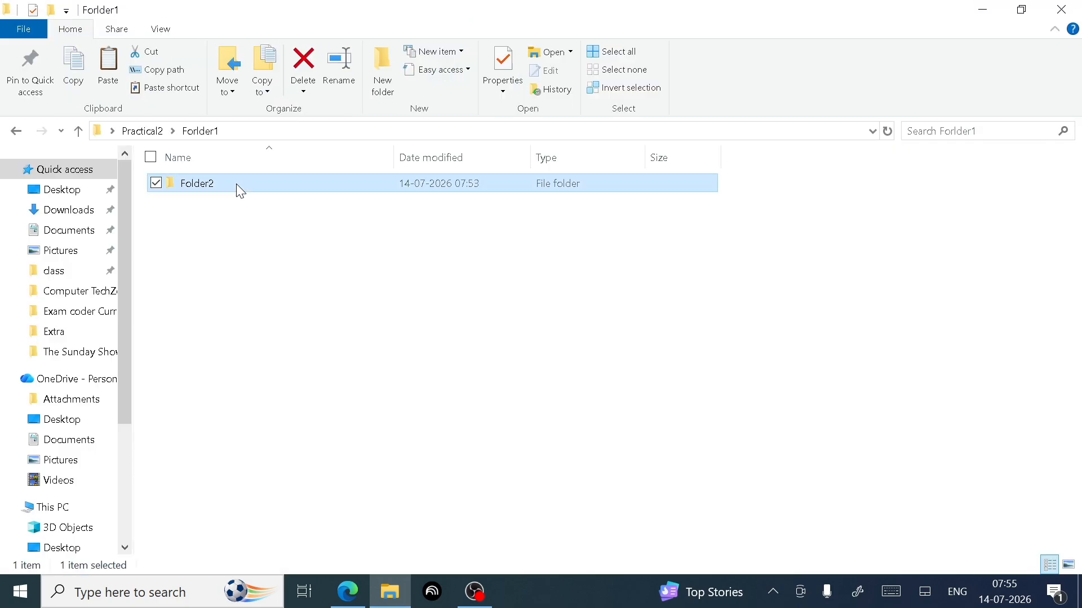
right_click(329, 256)
left_click(275, 267)
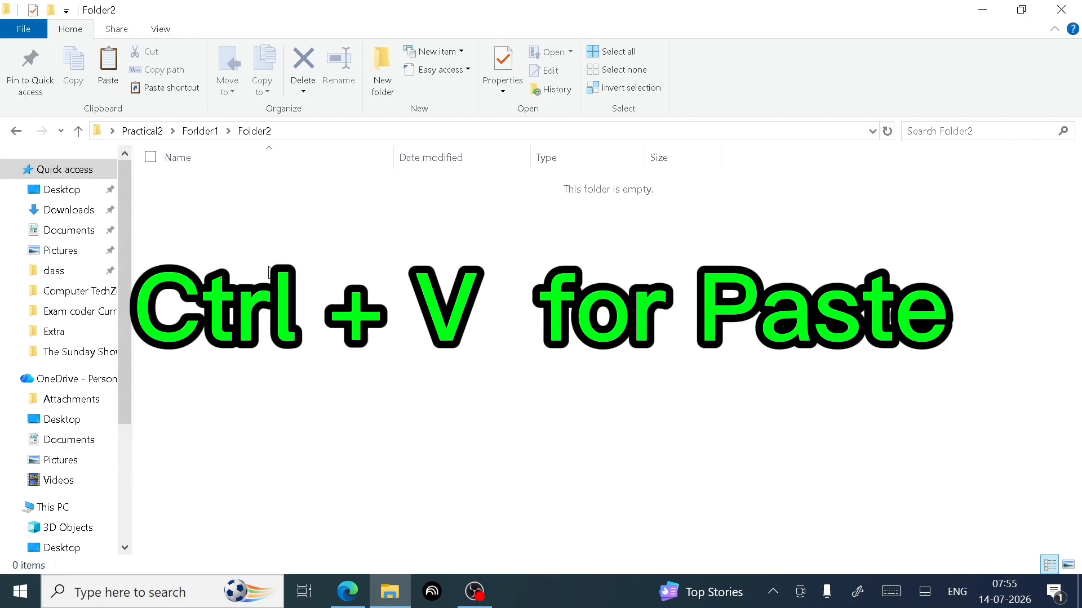
key("ctrl+v")
left_click(573, 283)
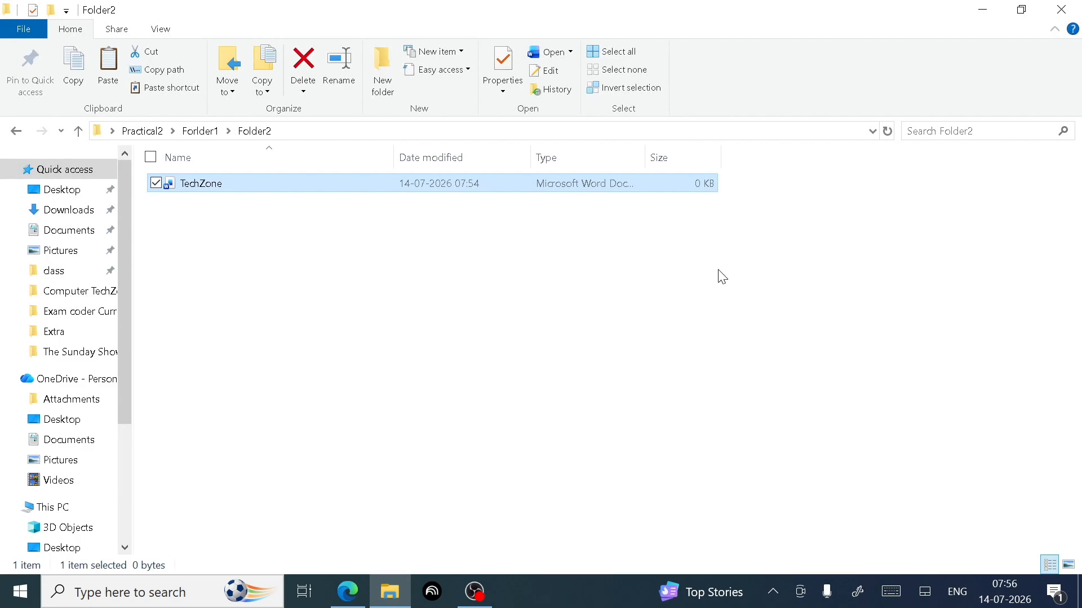
Return to the desktop, reopen the Practical2 folder and cut its TechZone document.
left_click(978, 10)
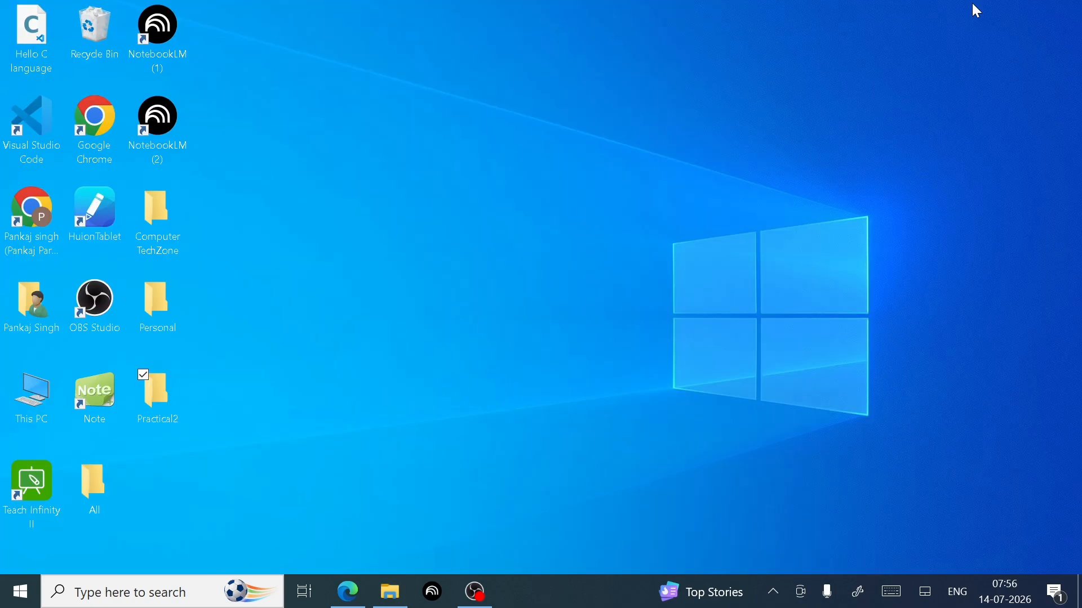
right_click(668, 106)
left_click(744, 160)
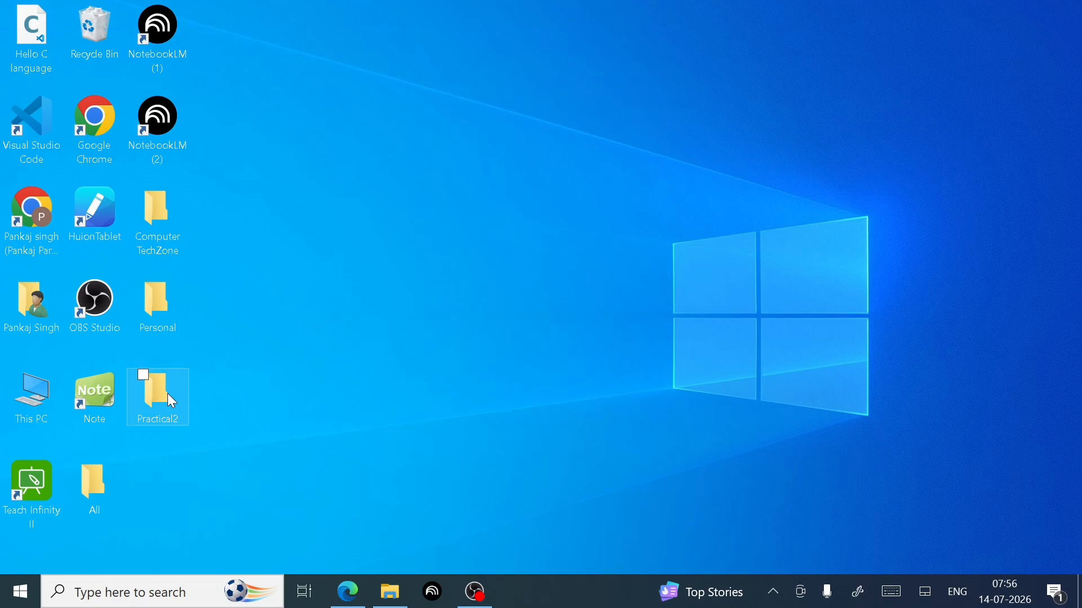
left_click(142, 401)
double_click(141, 400)
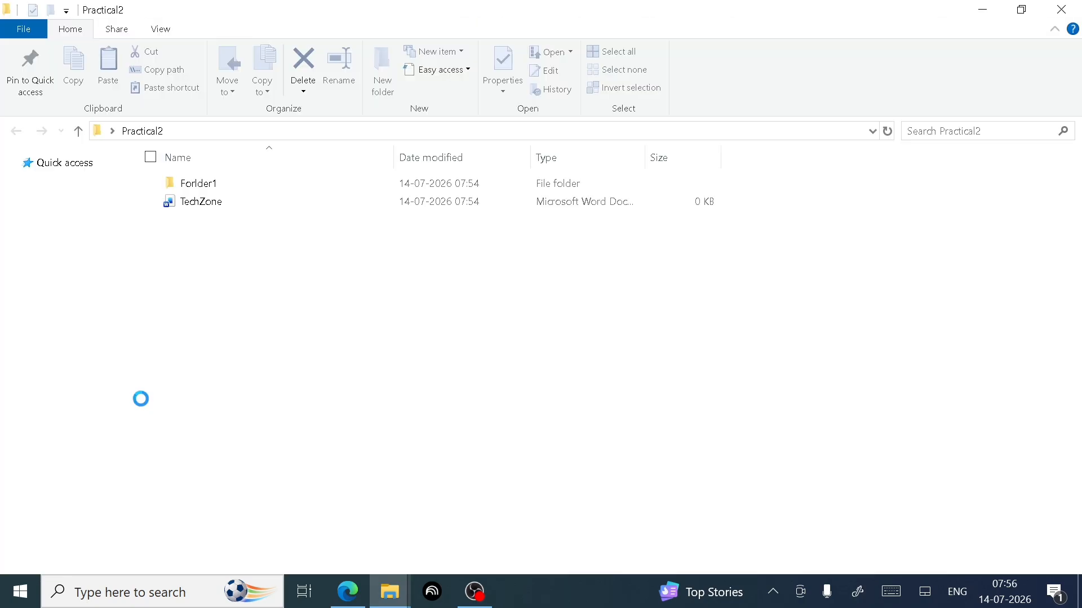
left_click(323, 203)
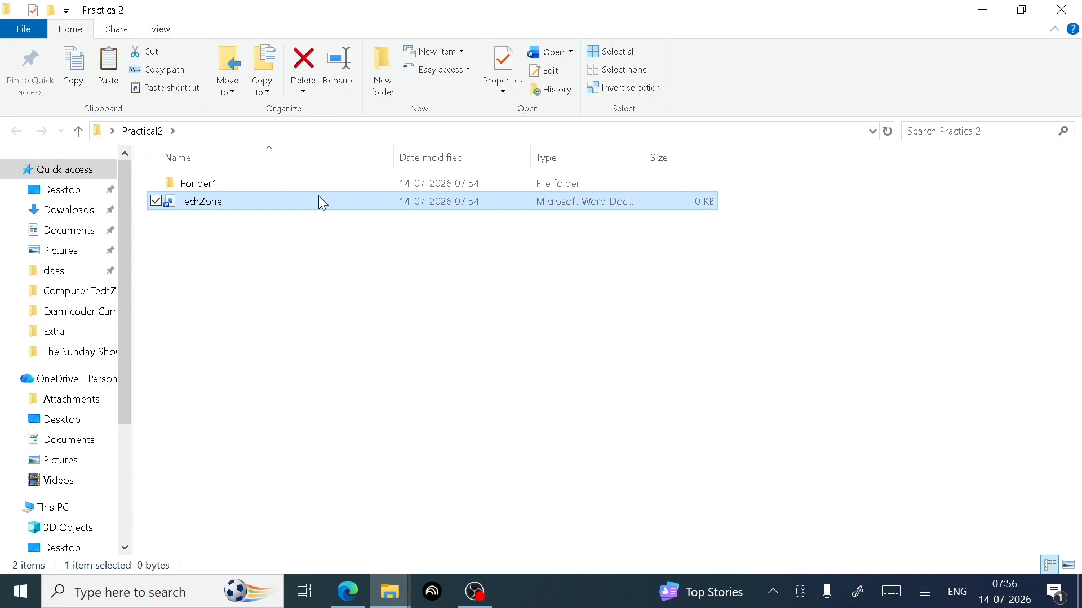
key("ctrl+x")
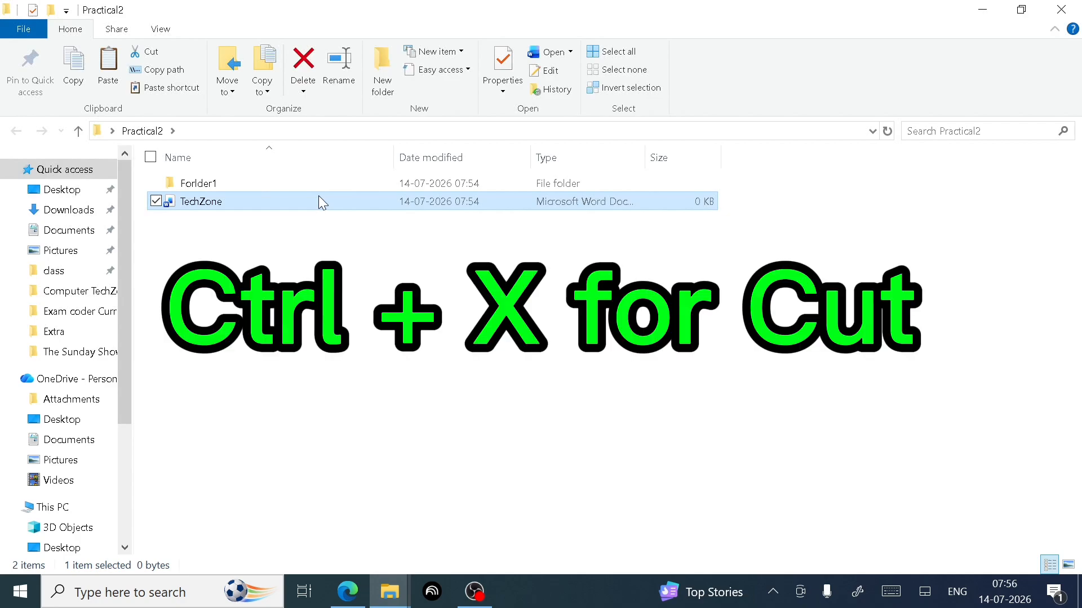
key("ctrl+x")
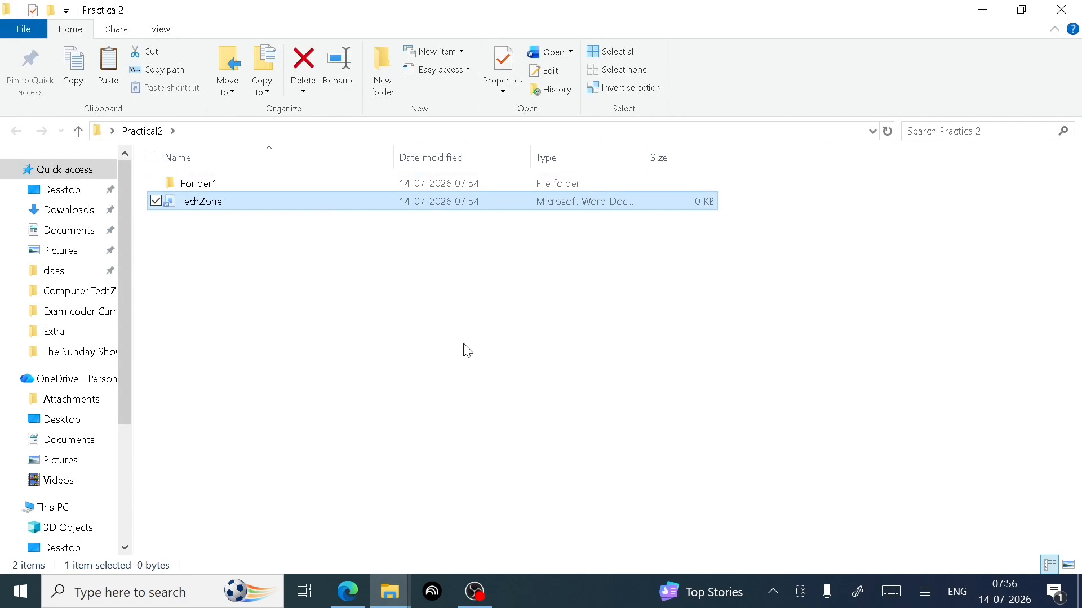
Paste the cut TechZone document onto the desktop and refresh the desktop.
left_click(983, 10)
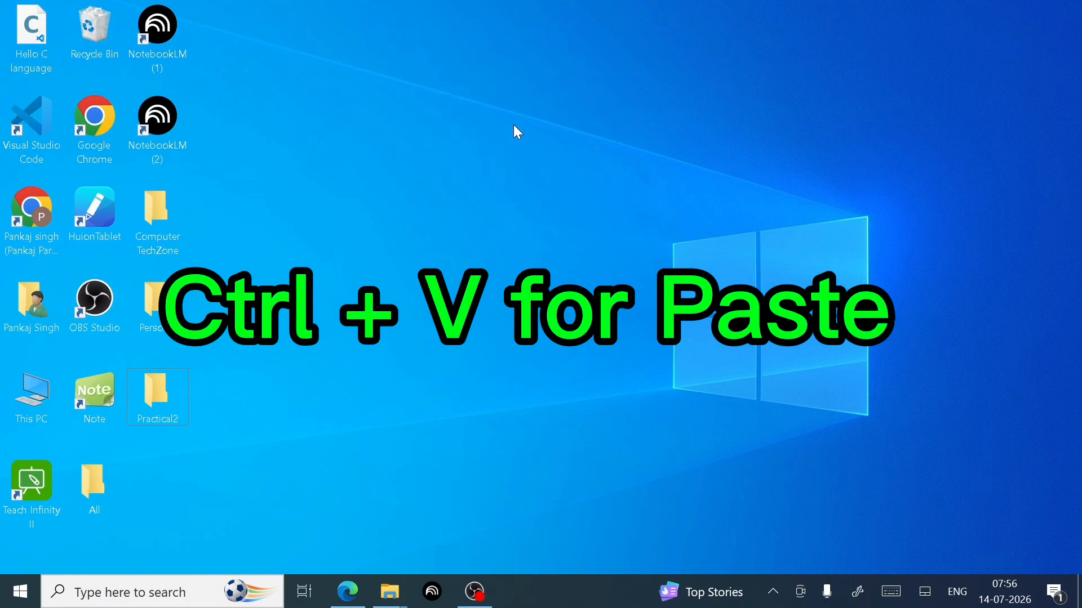
key("ctrl+v")
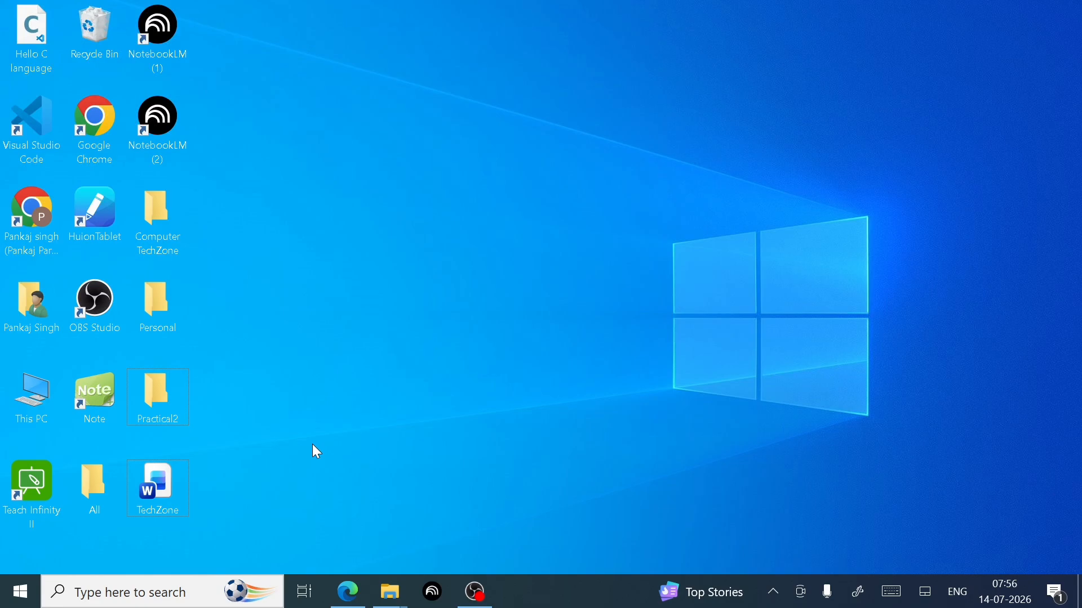
right_click(460, 77)
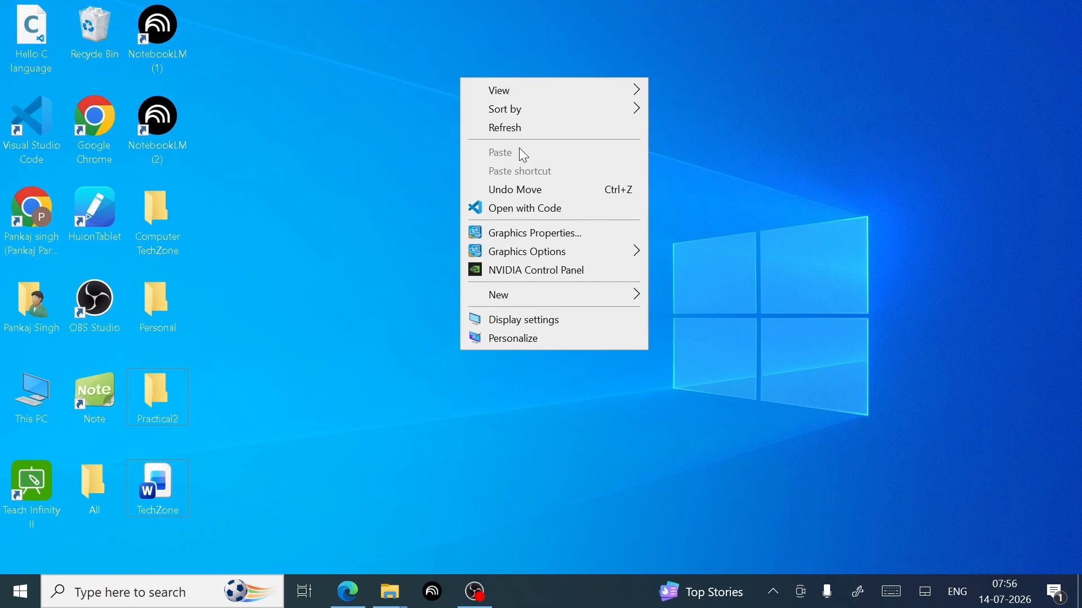
left_click(552, 129)
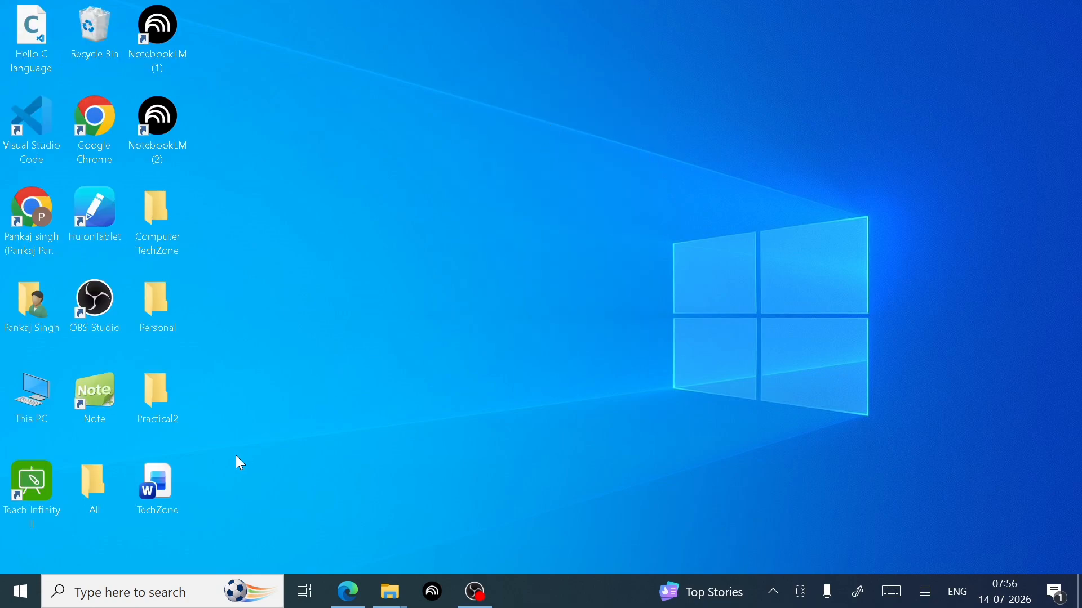
Move the TechZone document's icon to the head of the desktop's third icon column, above NotebookLM (1).
left_click(169, 489)
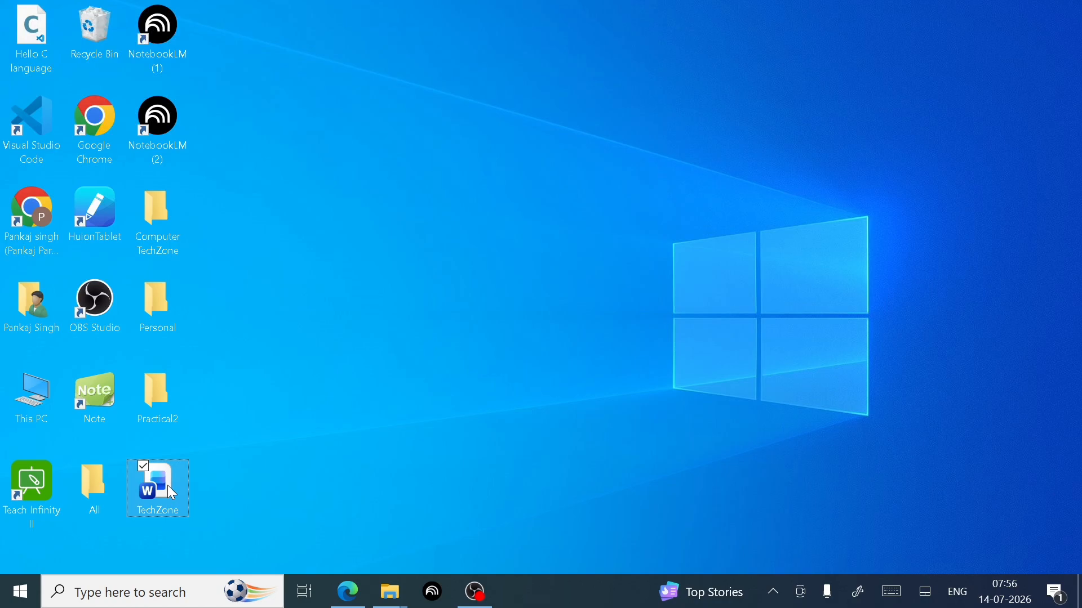
left_click_drag(168, 485, 798, 41)
left_click_drag(180, 39, 550, 126)
Move the Practical2 folder icon above the Computer TechZone folder on the desktop and refresh the desktop.
left_click(169, 336)
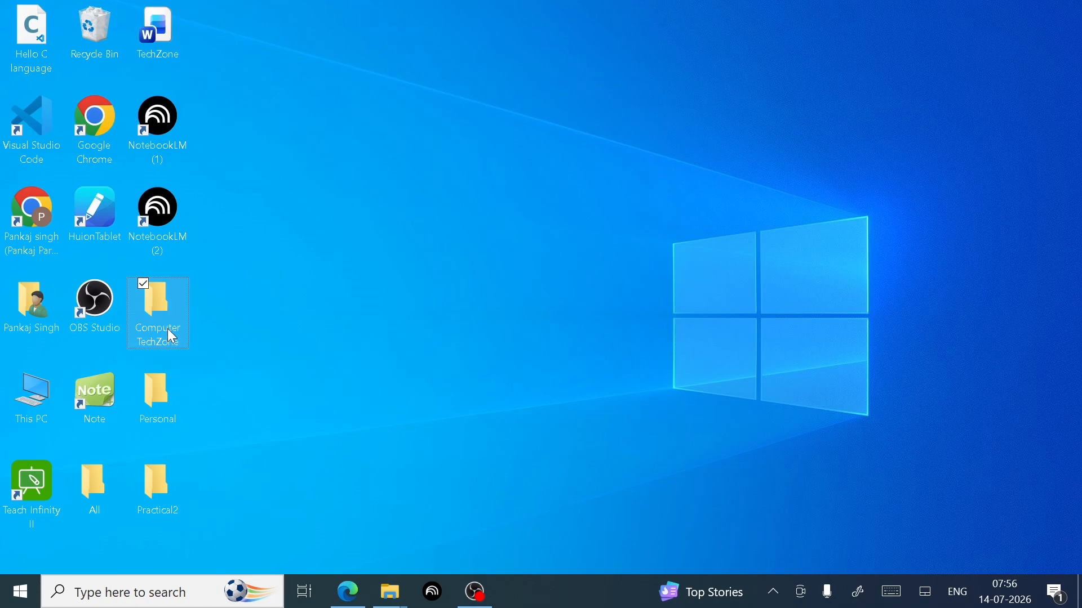
left_click_drag(179, 418, 519, 466)
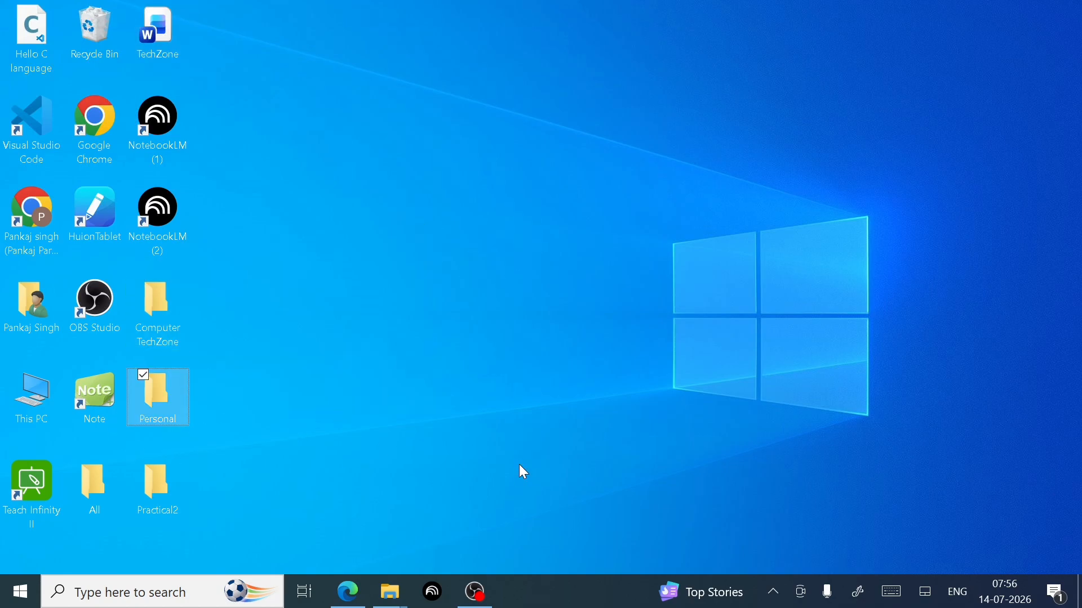
left_click(172, 494)
left_click_drag(170, 491, 553, 243)
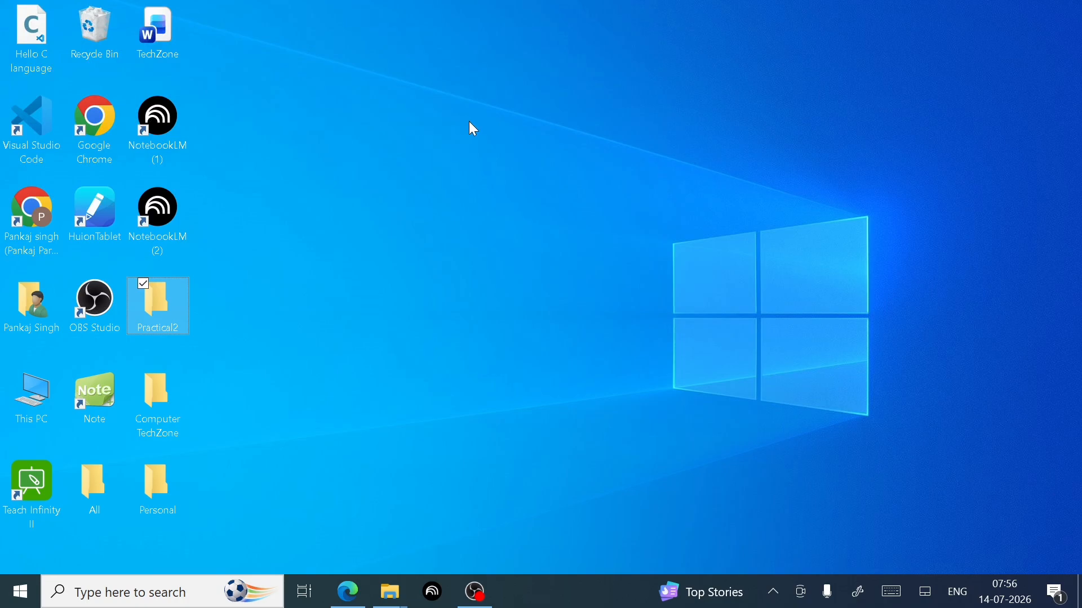
left_click_drag(378, 59, 1, 606)
right_click(515, 74)
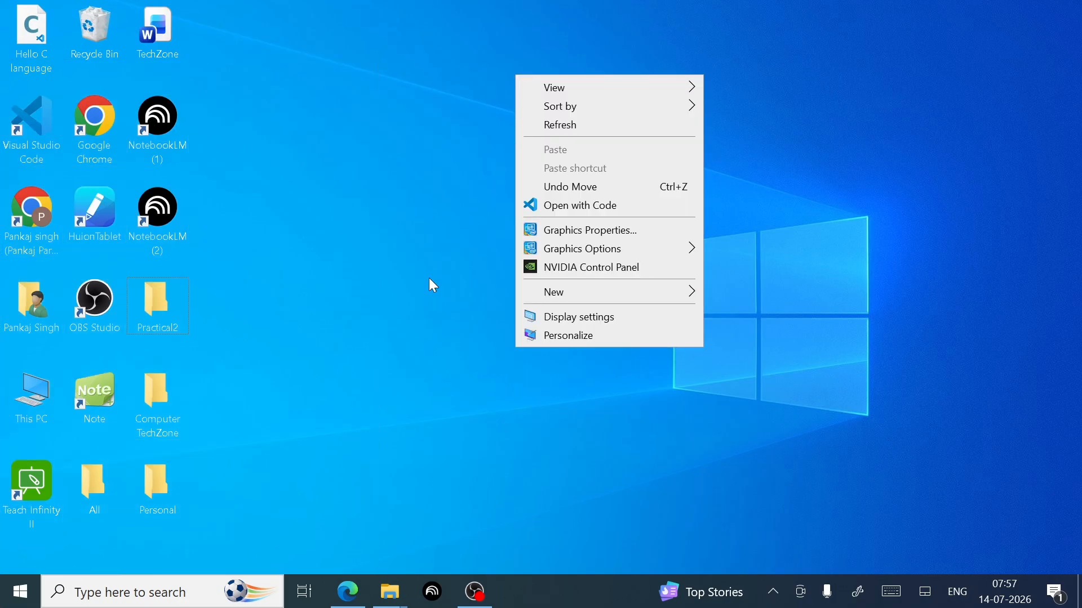
left_click(603, 125)
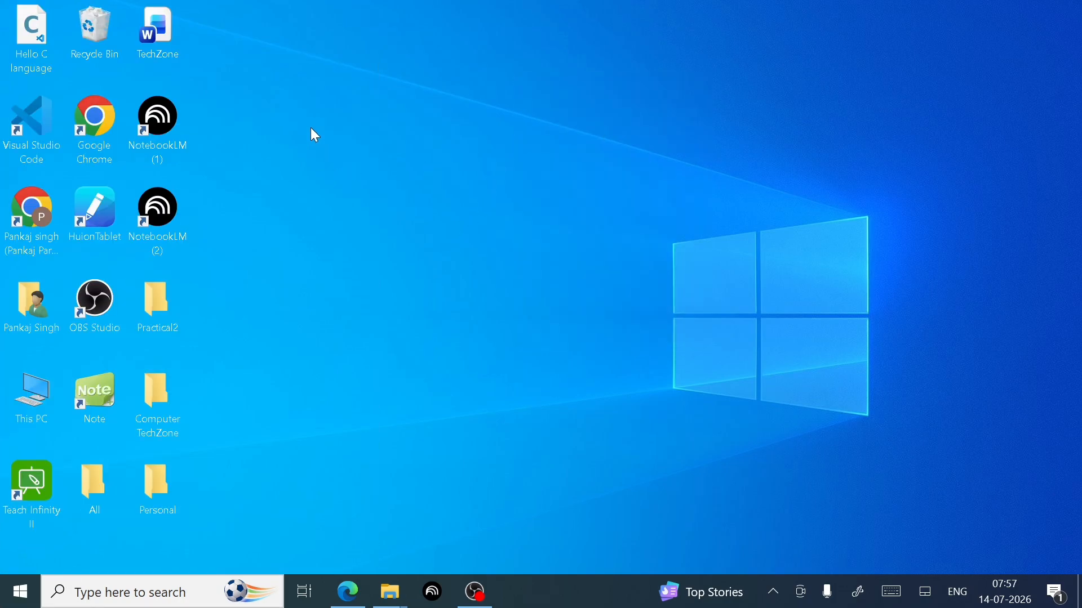
Select the non-adjacent TechZone, Practical2 and Personal items on the desktop together, and clear the selection with a refresh.
left_click(162, 32)
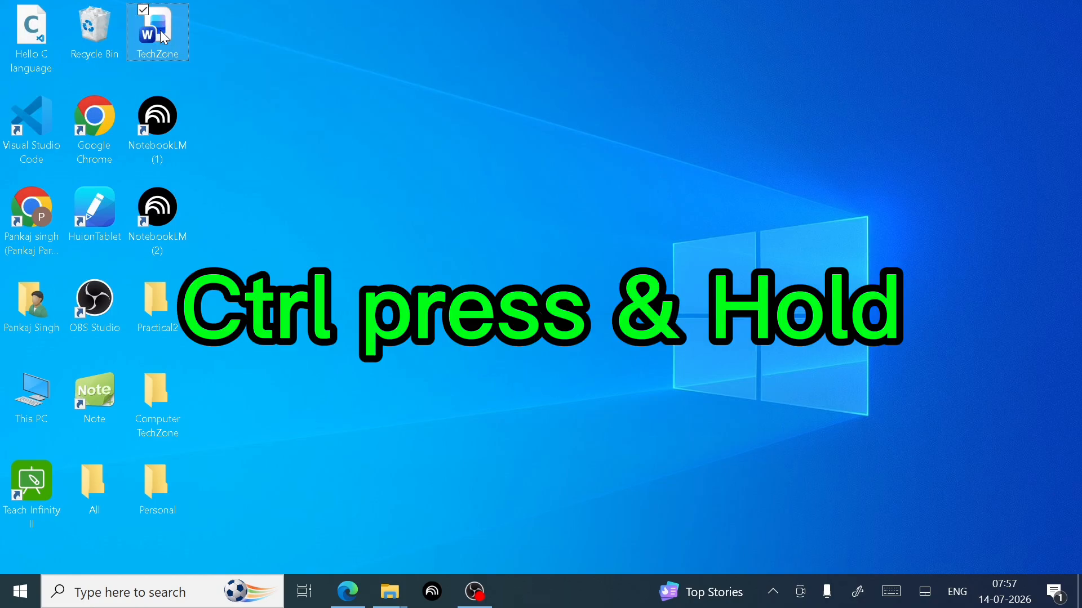
left_click(158, 327, "ctrl")
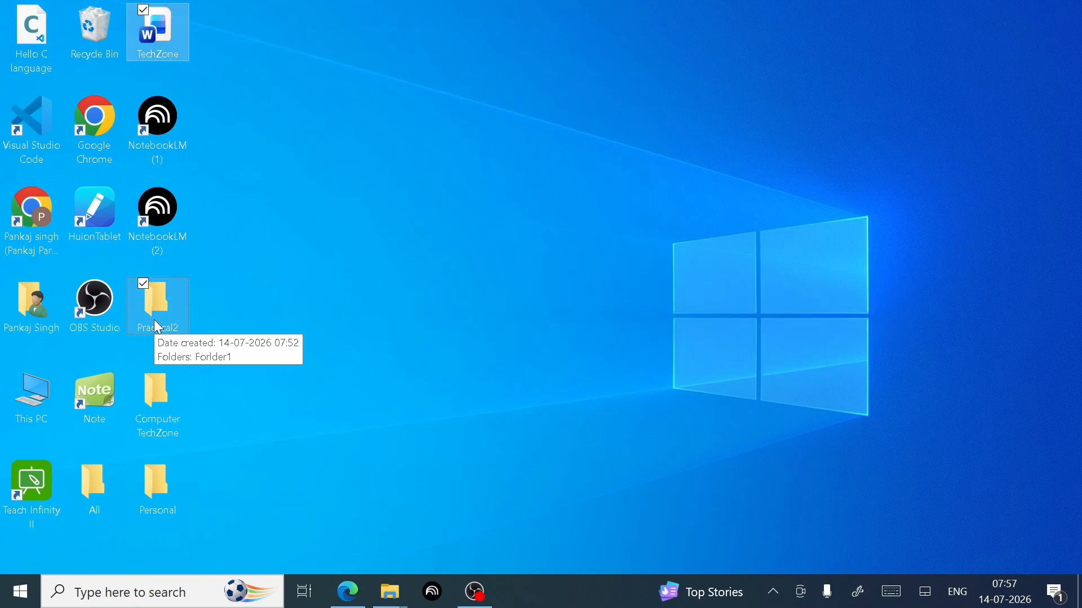
left_click(162, 478, "ctrl")
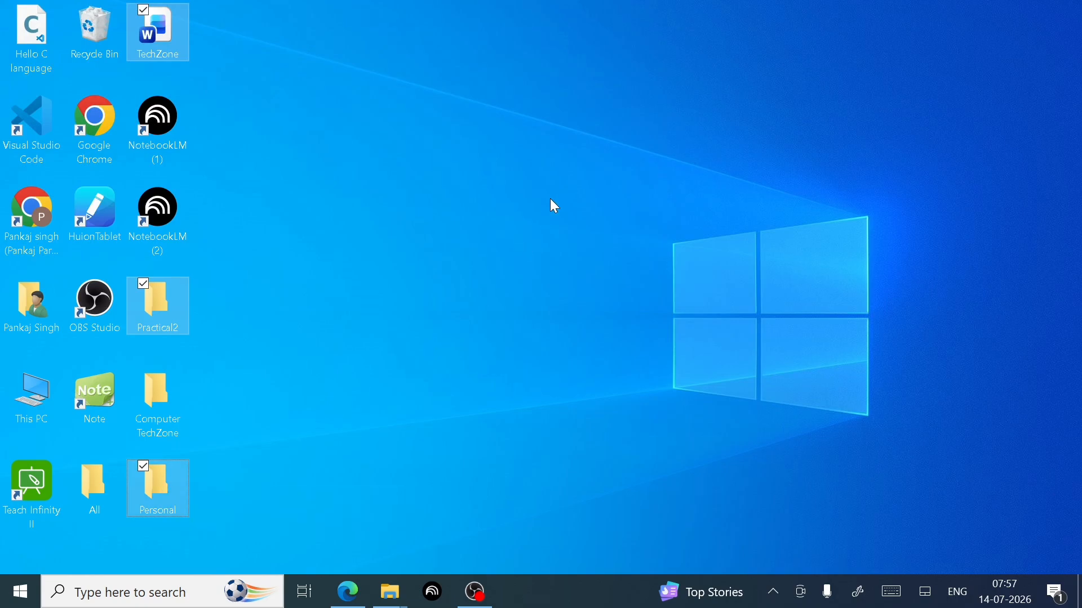
right_click(607, 116)
left_click(673, 166)
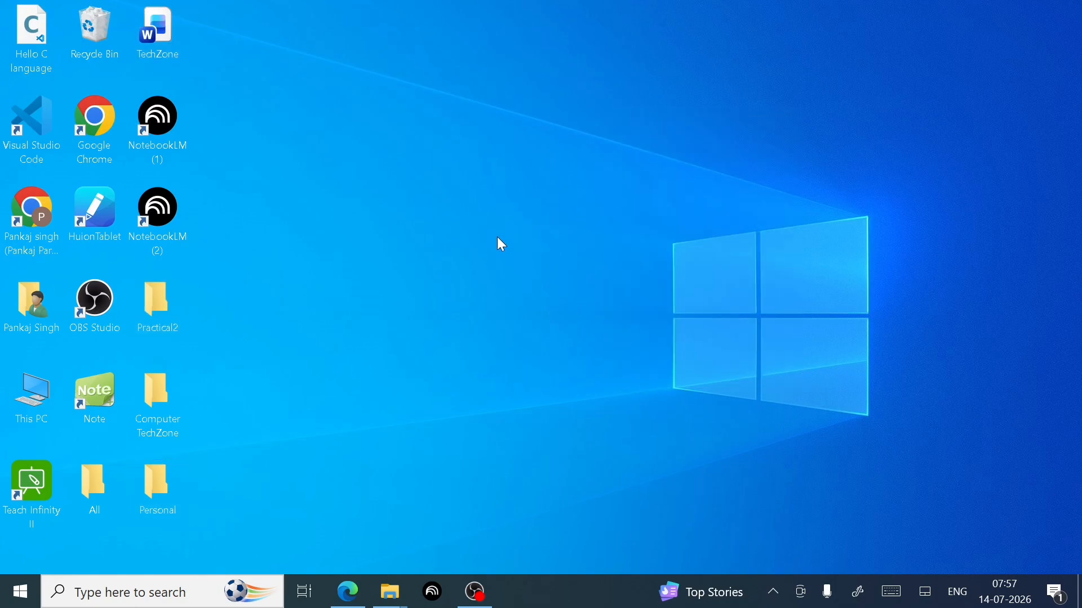